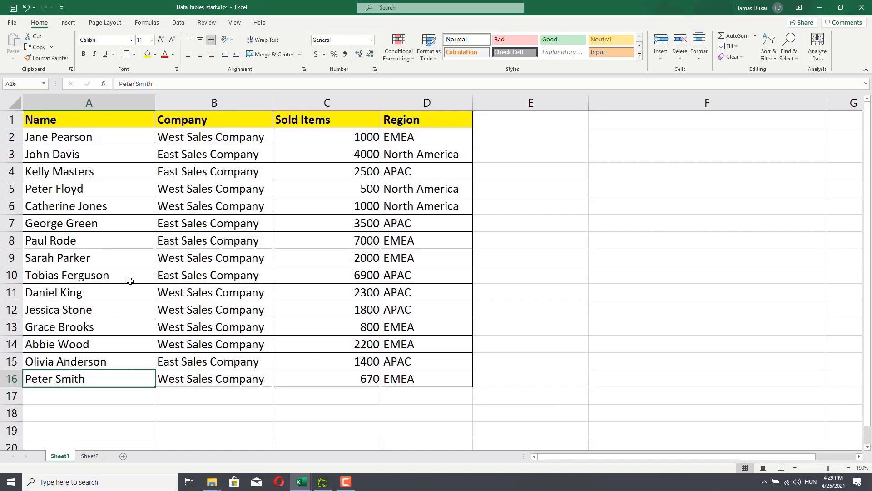
- Copy the entire sales data range with its headers from Sheet1 and paste it as values only at cell A1 of Sheet2
{"action": "key", "text": "ctrl+Home"}
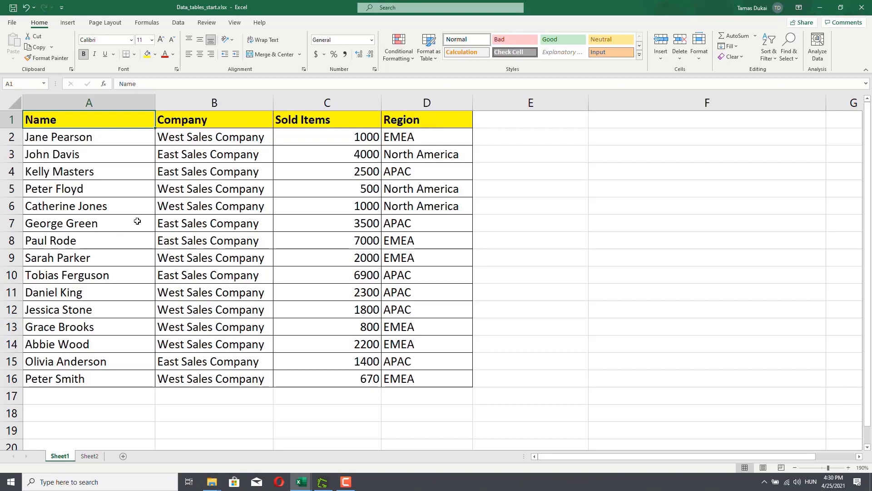
{"action": "left_click", "coordinate": [245, 224]}
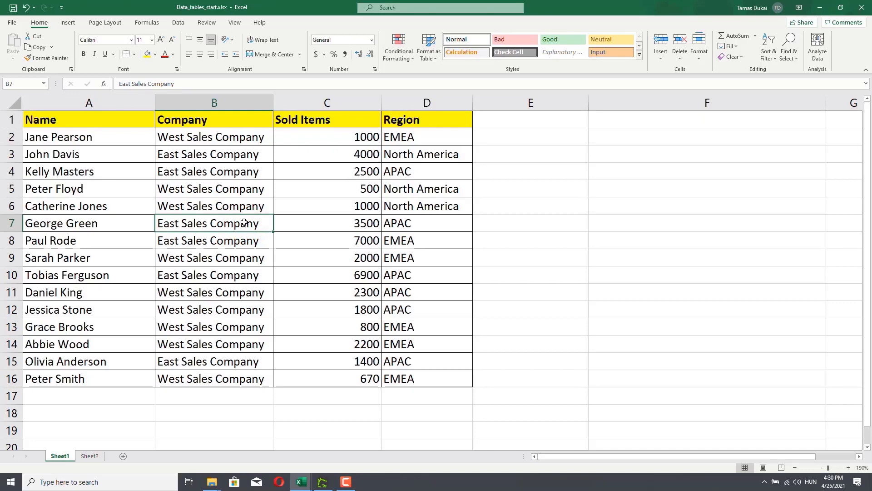
{"action": "key", "text": "ctrl+a"}
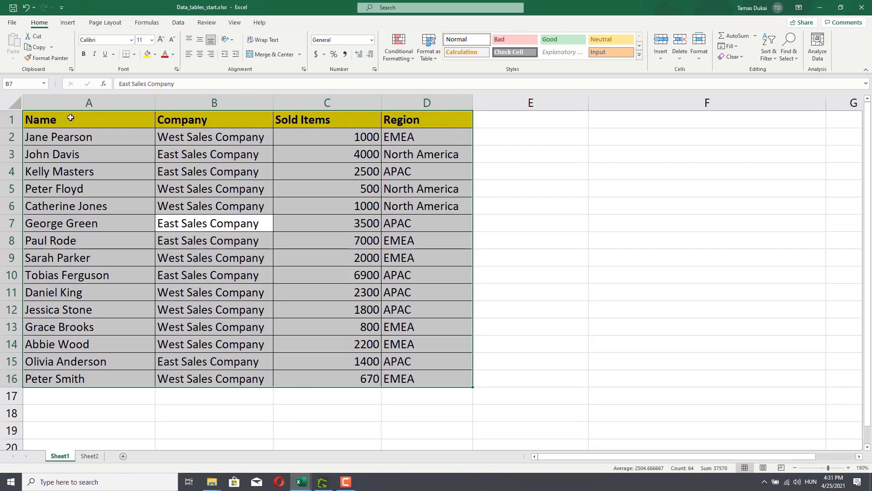
{"action": "mouse_move", "coordinate": [406, 323]}
{"action": "key", "text": "ctrl+c"}
{"action": "key", "text": "ctrl+q"}
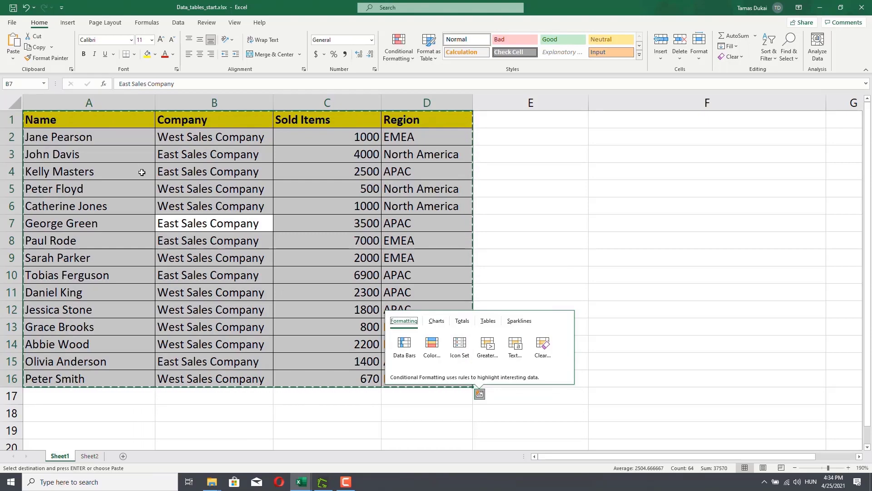
{"action": "left_click", "coordinate": [90, 456]}
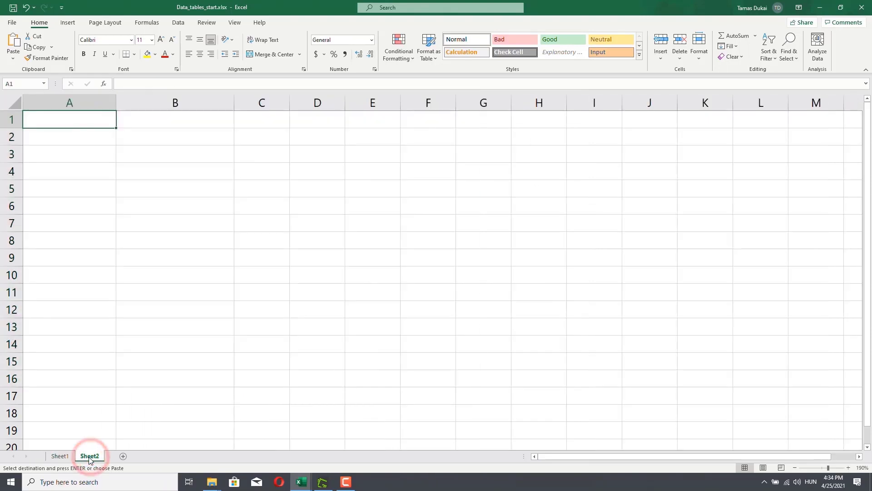
{"action": "right_click", "coordinate": [94, 120]}
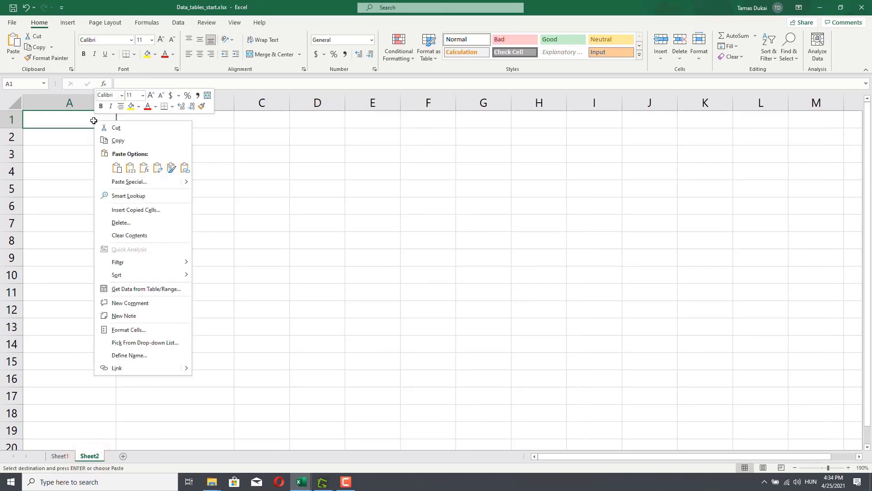
{"action": "left_click", "coordinate": [130, 169]}
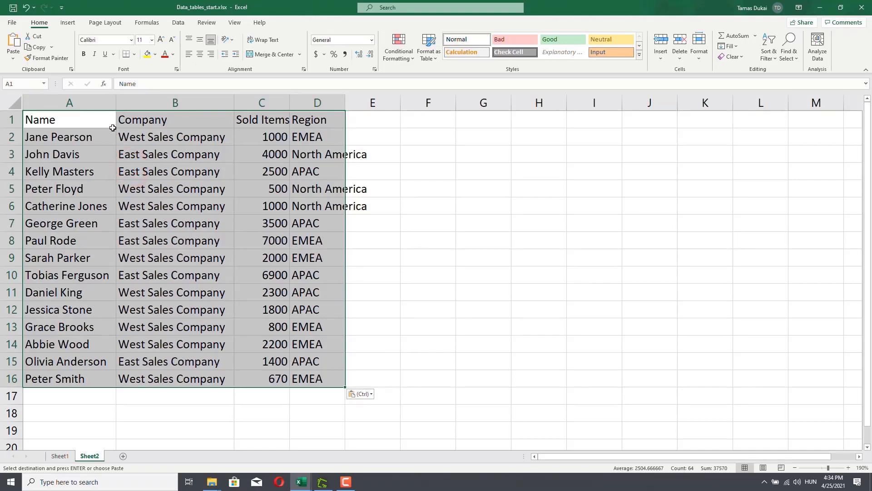
- Convert the pasted range A1:D16 into a table with headers and dismiss the data ideas suggestion
{"action": "left_click", "coordinate": [68, 25]}
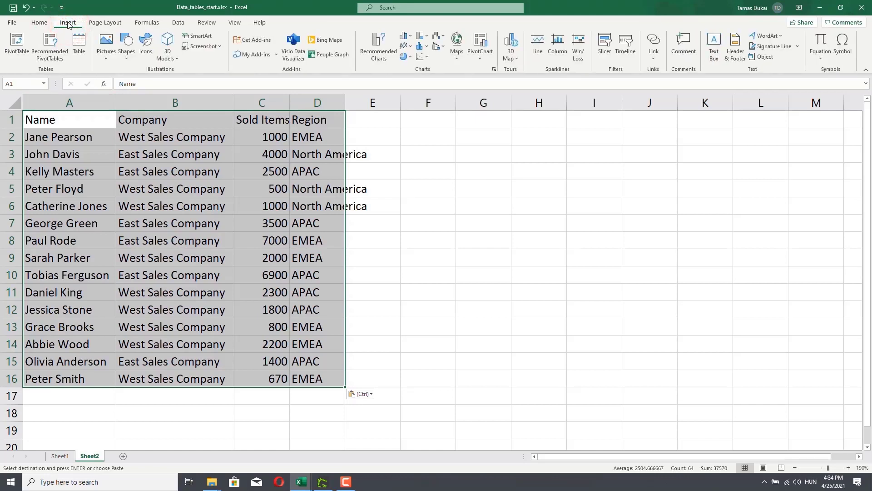
{"action": "left_click", "coordinate": [79, 43]}
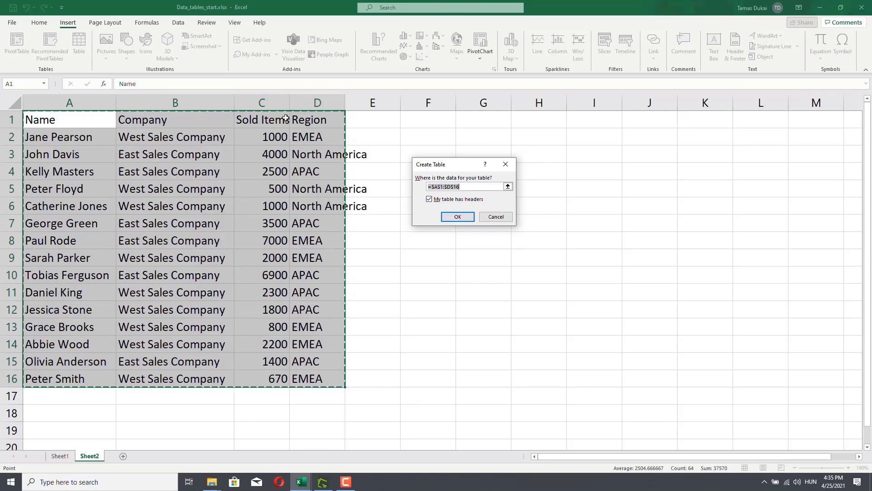
{"action": "left_click", "coordinate": [458, 217]}
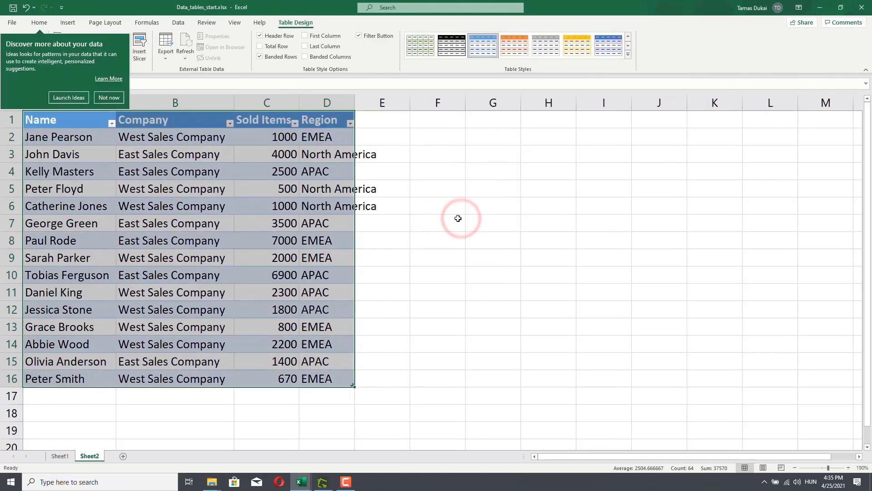
{"action": "left_click", "coordinate": [105, 98]}
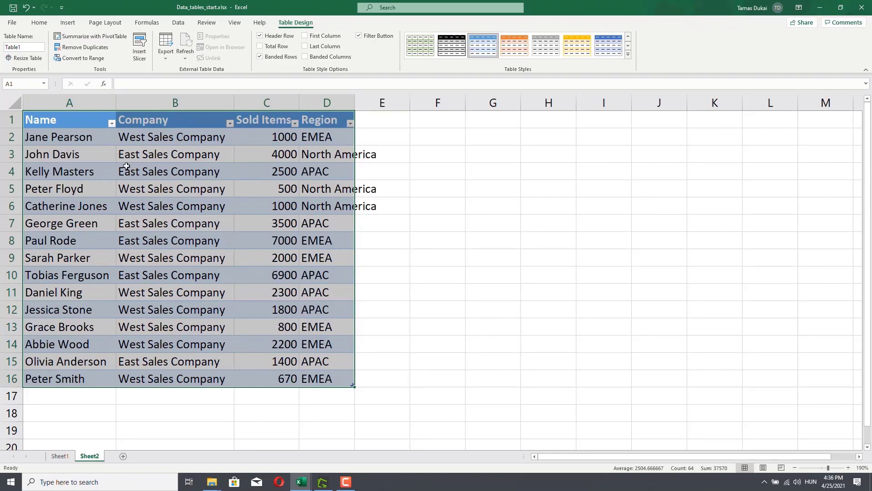
{"action": "left_click", "coordinate": [82, 121]}
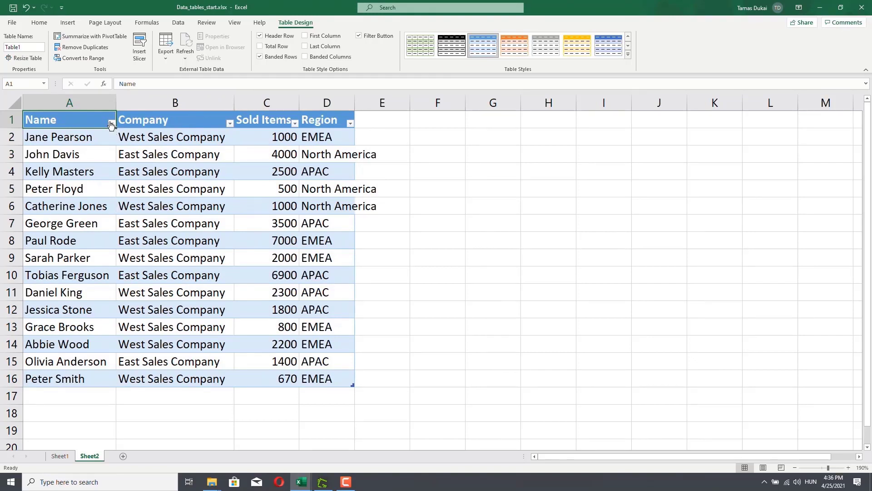
{"action": "left_click", "coordinate": [159, 120]}
{"action": "left_click", "coordinate": [259, 120]}
{"action": "left_click", "coordinate": [318, 122]}
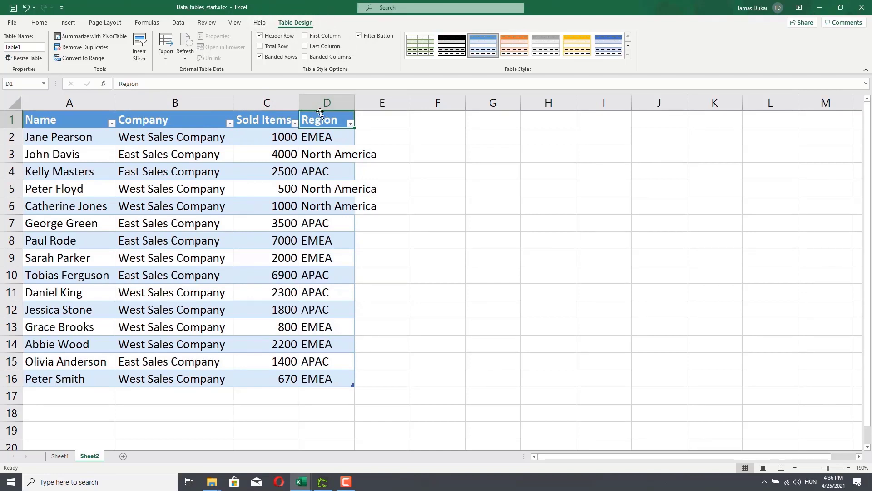
{"action": "left_click", "coordinate": [427, 158]}
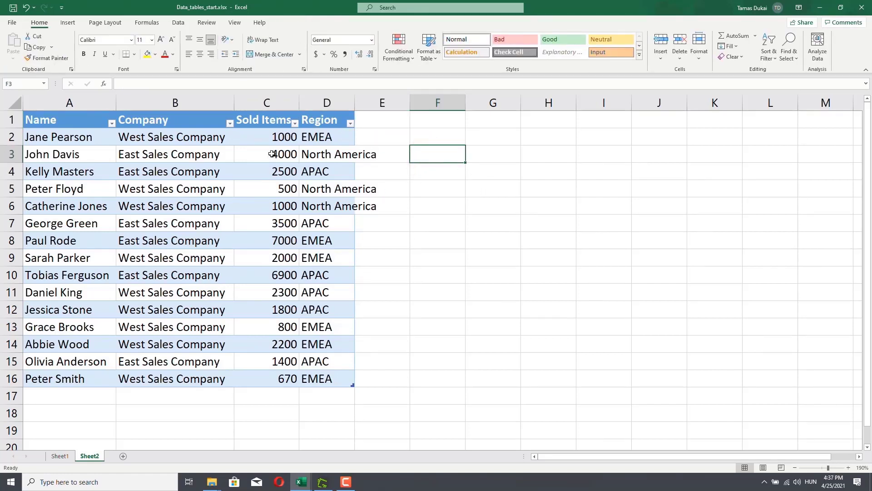
- Clear the table style from the data table on Sheet2
{"action": "left_click", "coordinate": [196, 155]}
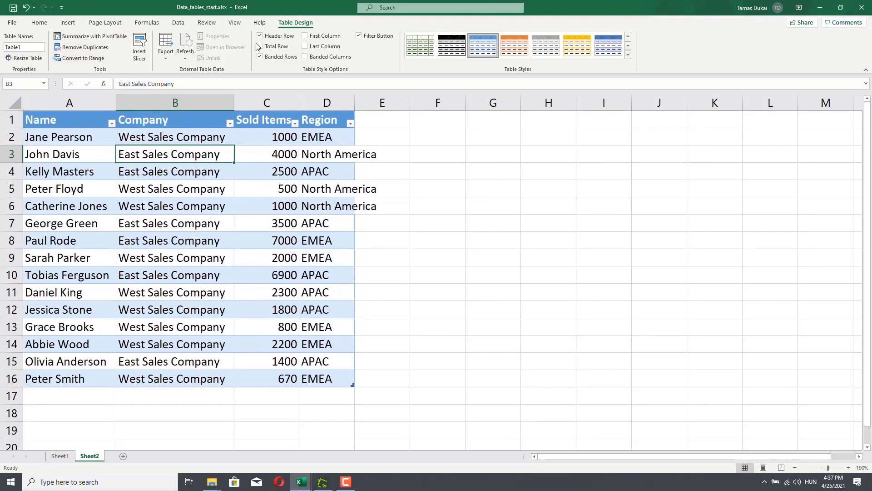
{"action": "left_click", "coordinate": [628, 46]}
{"action": "left_click", "coordinate": [627, 54]}
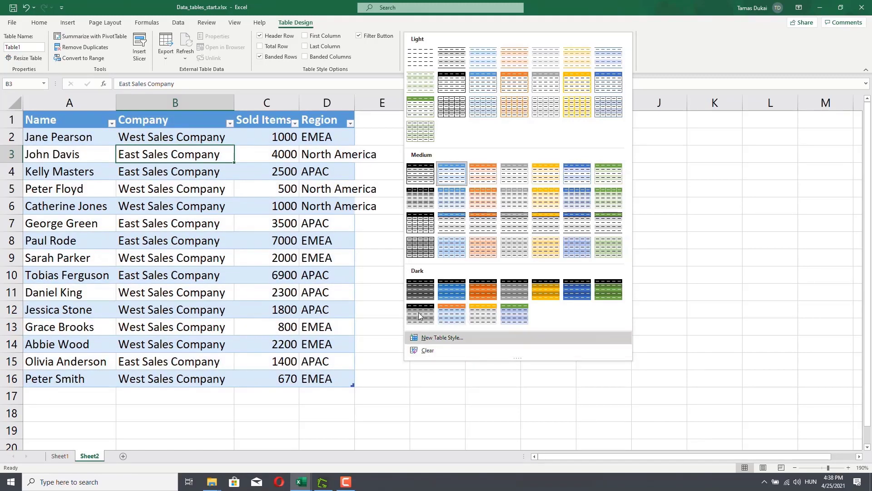
{"action": "left_click", "coordinate": [430, 348]}
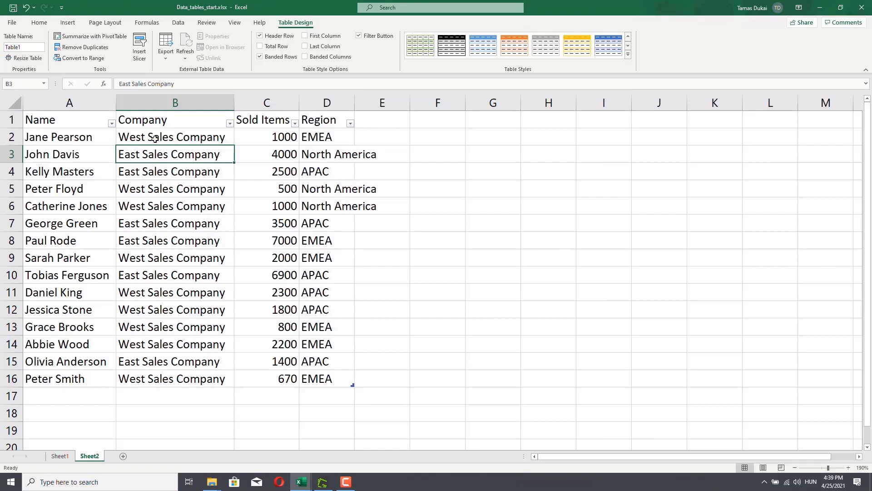
- Examine which defined names are available on Sheet2 and compare them with those available on Sheet1
{"action": "left_click", "coordinate": [44, 84]}
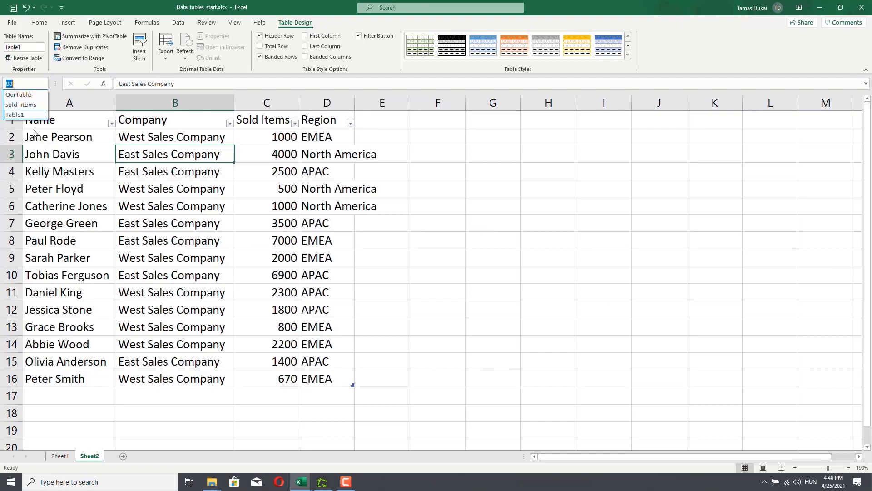
{"action": "left_click", "coordinate": [130, 158]}
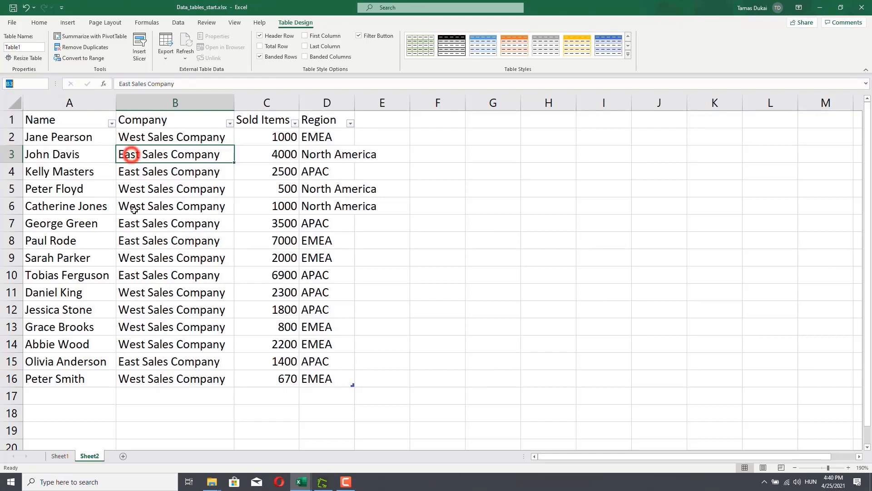
{"action": "left_click", "coordinate": [60, 456]}
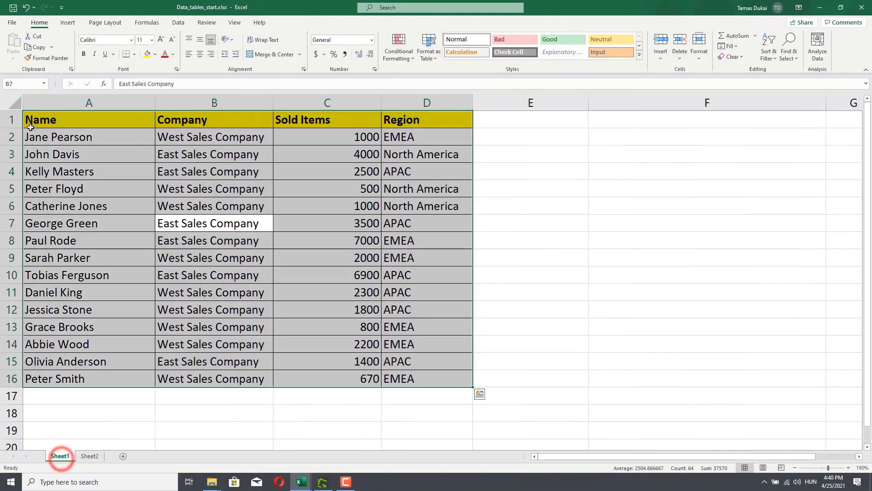
{"action": "left_click", "coordinate": [72, 137]}
{"action": "left_click", "coordinate": [43, 84]}
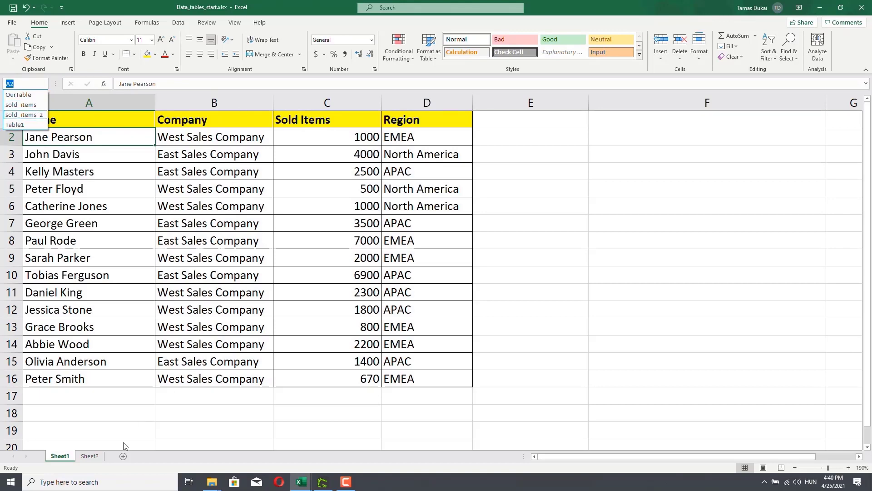
{"action": "left_click", "coordinate": [93, 458]}
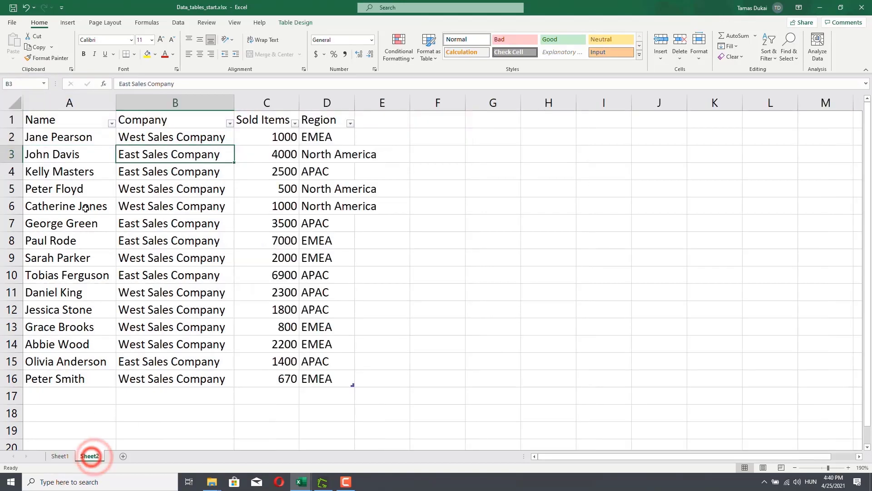
{"action": "left_click", "coordinate": [44, 84]}
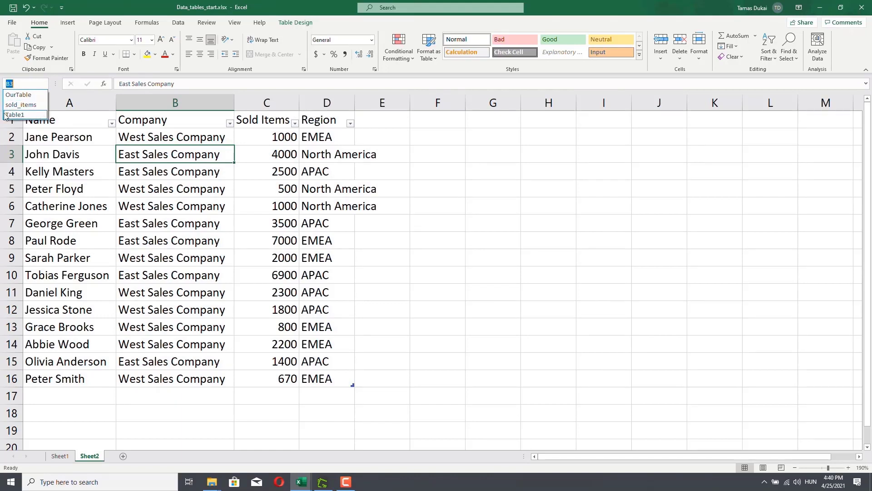
{"action": "left_click", "coordinate": [27, 121]}
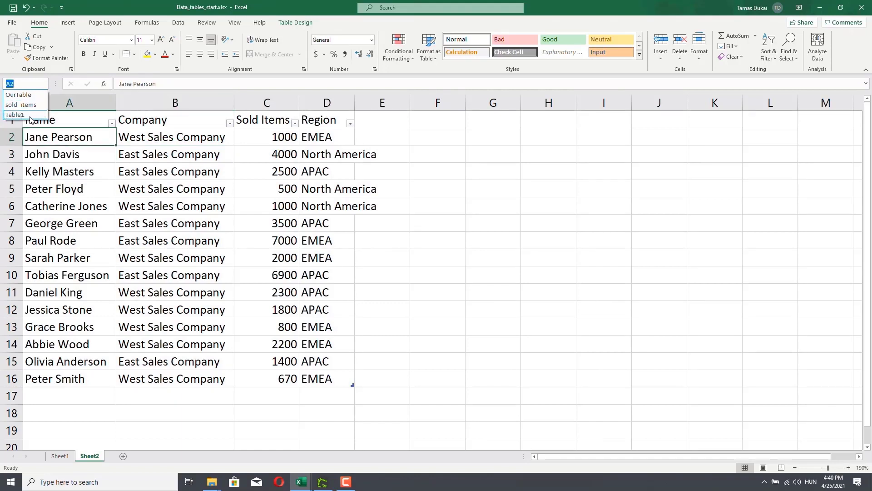
{"action": "left_click", "coordinate": [171, 200]}
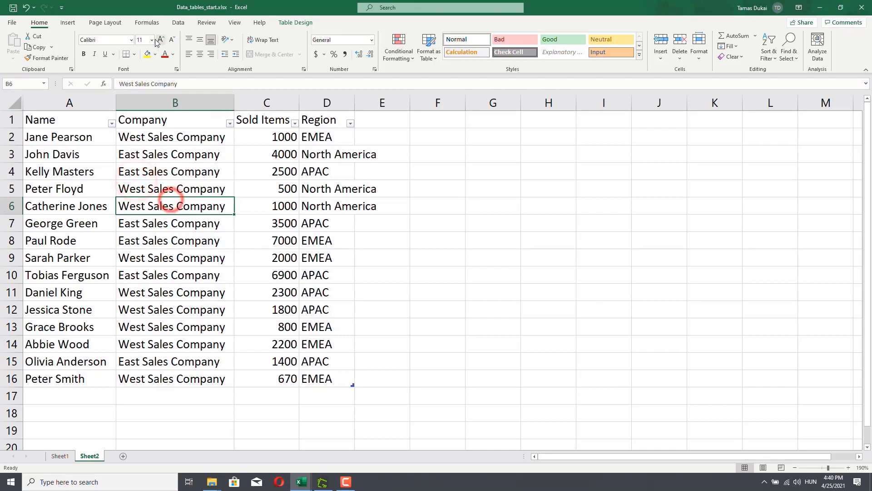
- Inspect the Table1 entry in the Name Manager and filter the list to table names only
{"action": "left_click", "coordinate": [147, 22]}
{"action": "left_click", "coordinate": [265, 46]}
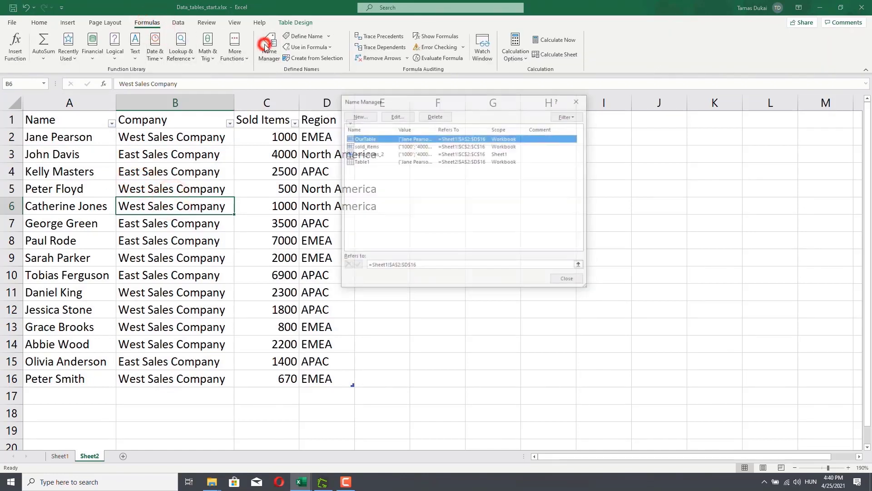
{"action": "left_click", "coordinate": [363, 161]}
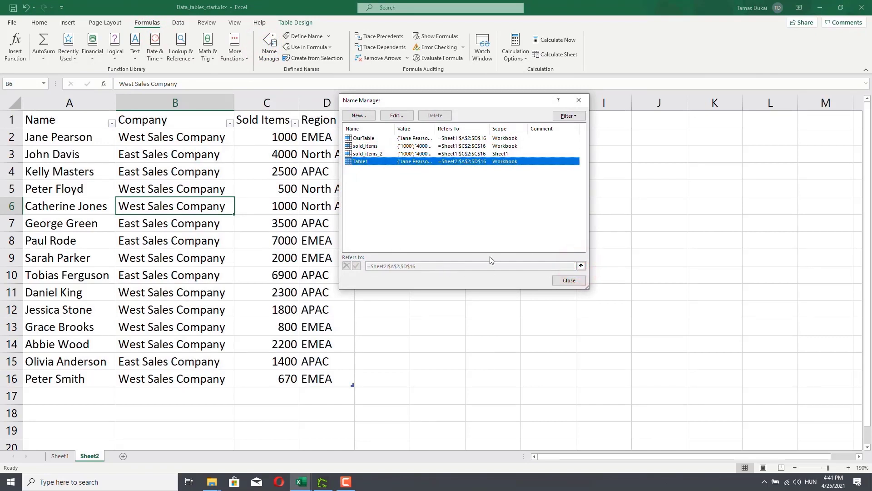
{"action": "left_click", "coordinate": [567, 116]}
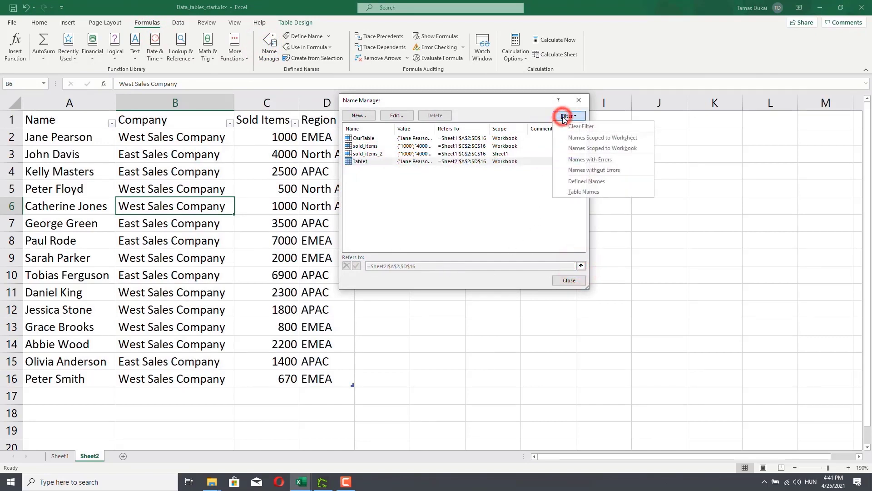
{"action": "left_click", "coordinate": [585, 191]}
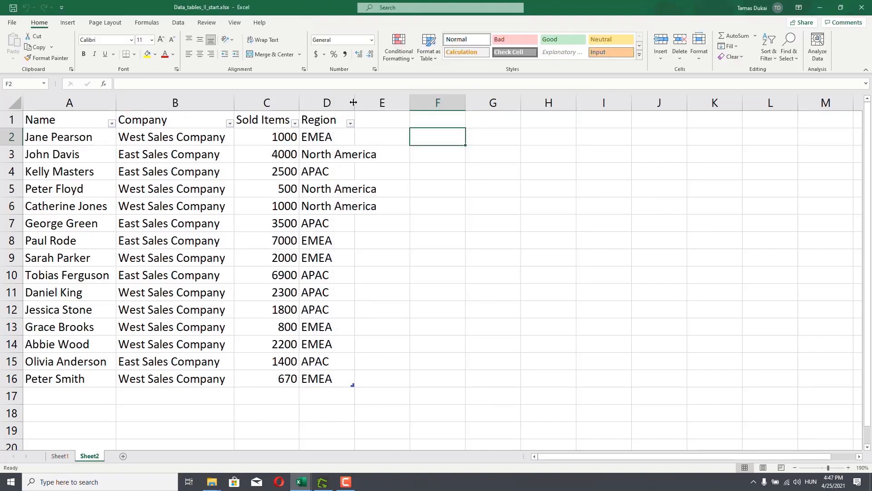
- AutoFit the width of the Region column to its contents
{"action": "double_click", "coordinate": [353, 102]}
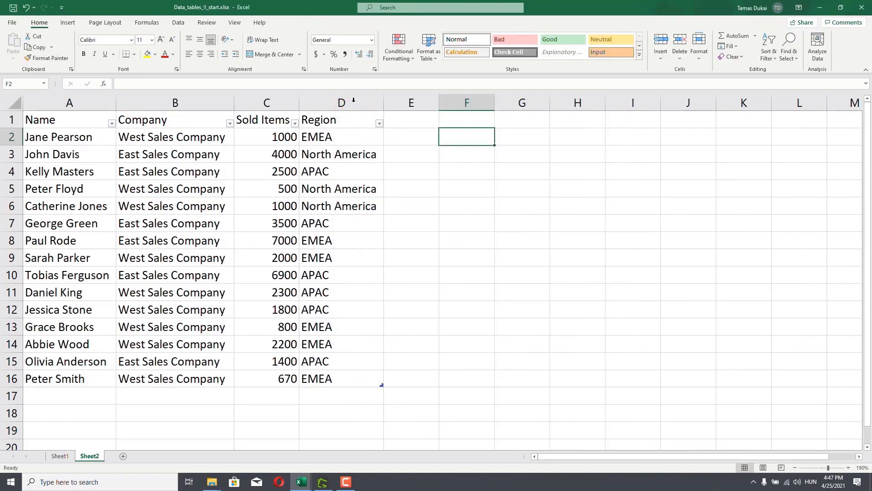
{"action": "left_click", "coordinate": [349, 175]}
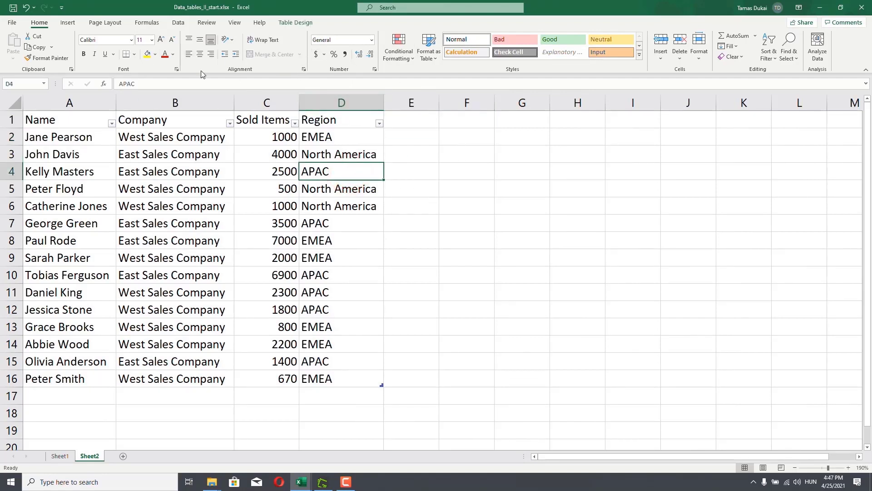
- Rename Table1 as MyDataTable in the Name Manager
{"action": "left_click", "coordinate": [179, 23]}
{"action": "left_click", "coordinate": [147, 23]}
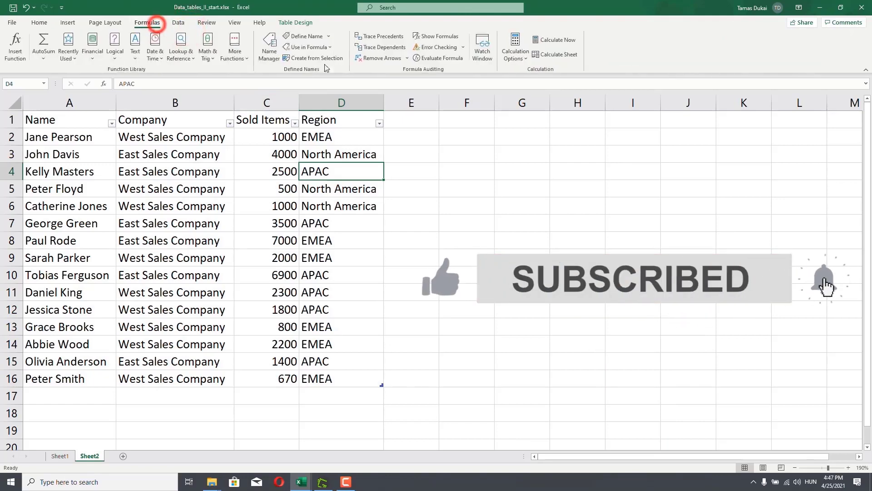
{"action": "left_click", "coordinate": [272, 53]}
{"action": "left_click", "coordinate": [361, 161]}
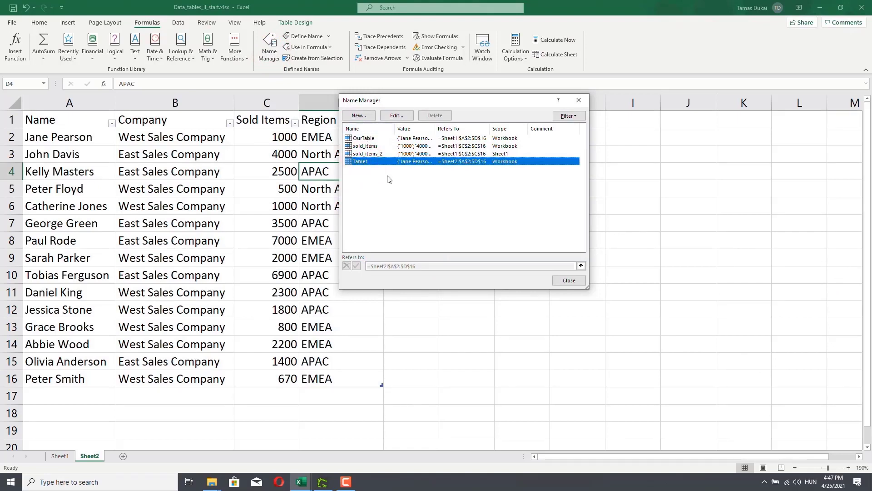
{"action": "left_click", "coordinate": [396, 115]}
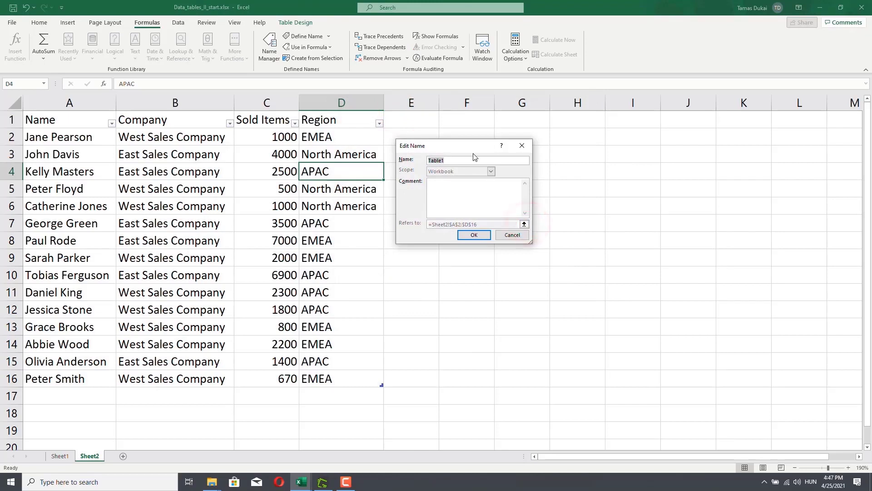
{"action": "left_click", "coordinate": [448, 160]}
{"action": "type", "text": "MyData"}
{"action": "left_click", "coordinate": [470, 236]}
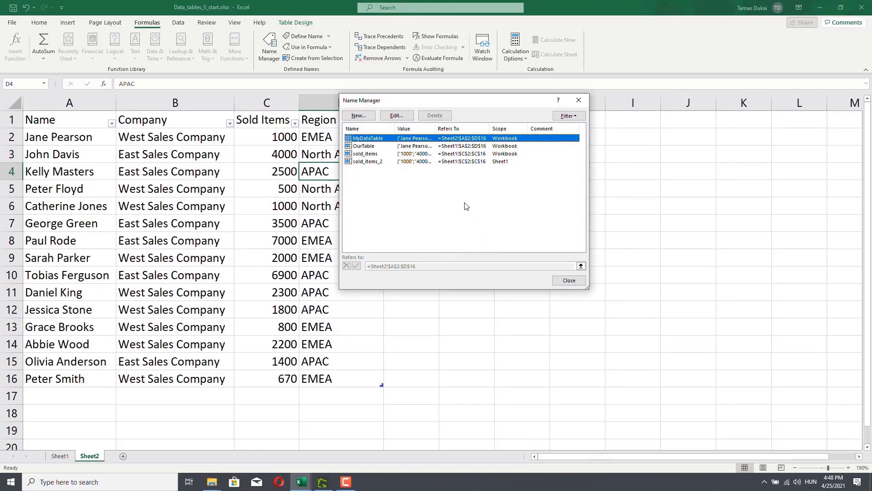
- Close the Name Manager and enter the formula =SUM(OurTable) in cell E2 of Sheet1
{"action": "left_click", "coordinate": [568, 281]}
{"action": "left_click", "coordinate": [67, 457]}
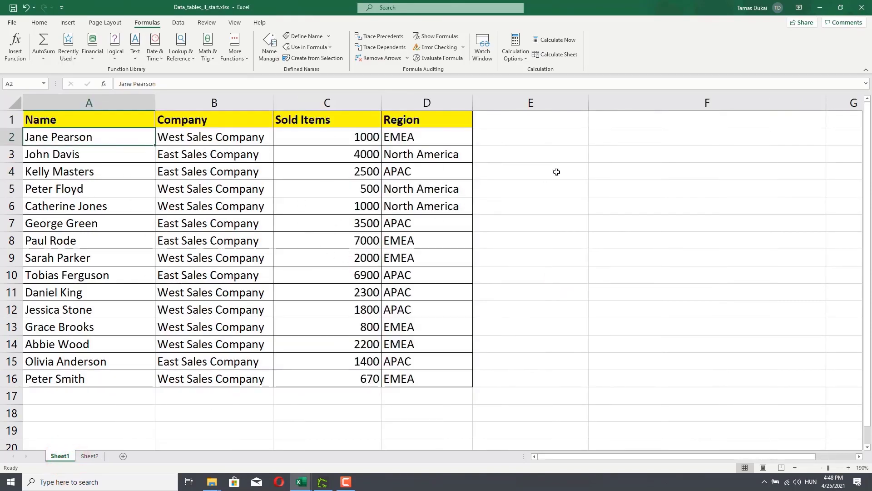
{"action": "left_click", "coordinate": [525, 135]}
{"action": "type", "text": "="}
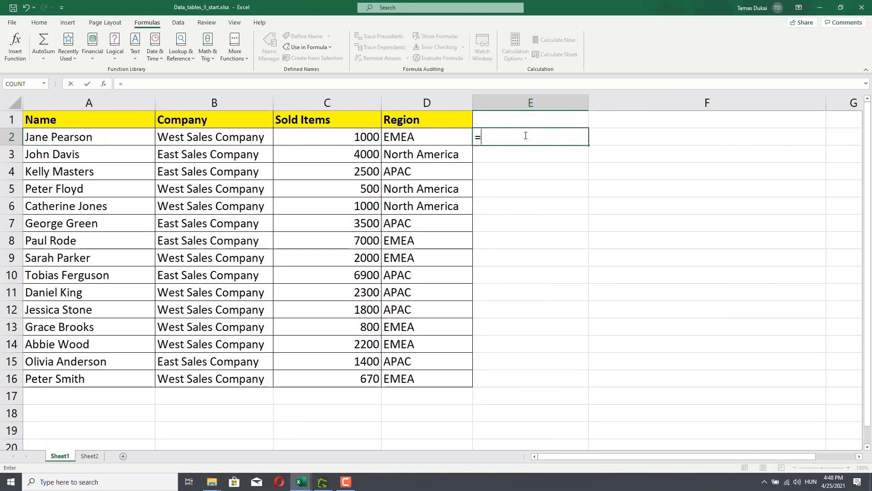
{"action": "type", "text": "su"}
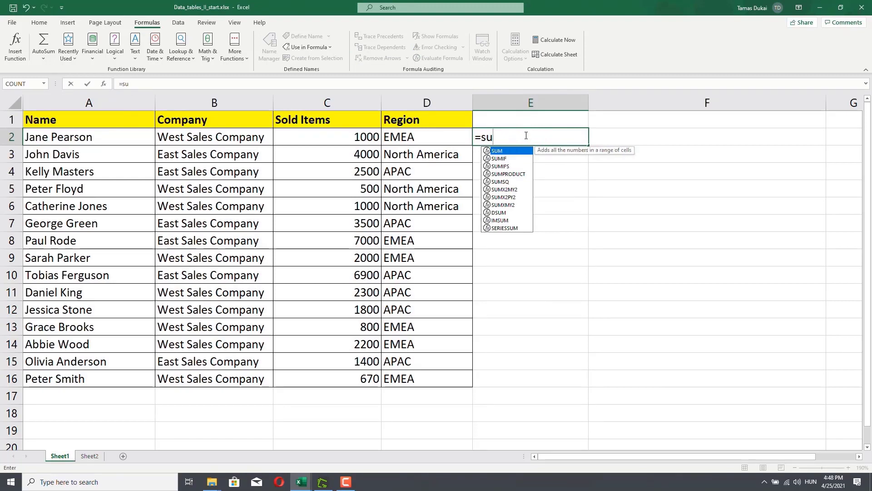
{"action": "type", "text": "m"}
{"action": "key", "text": "Tab"}
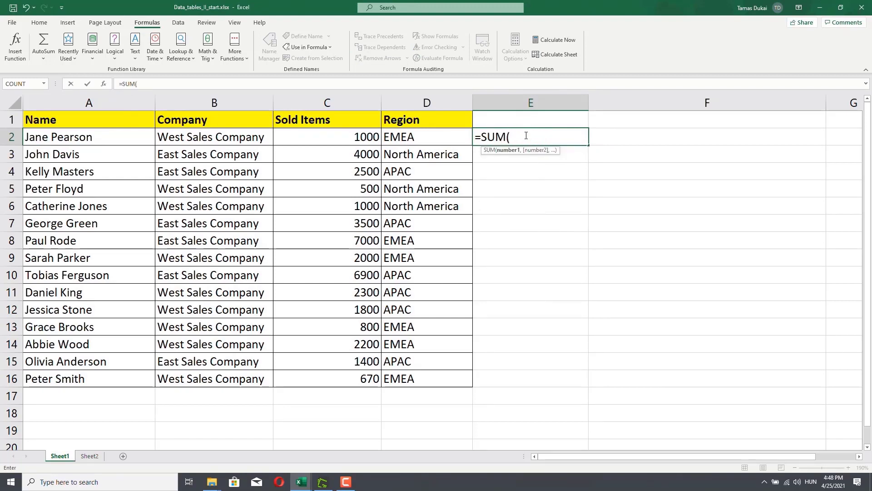
{"action": "type", "text": "our"}
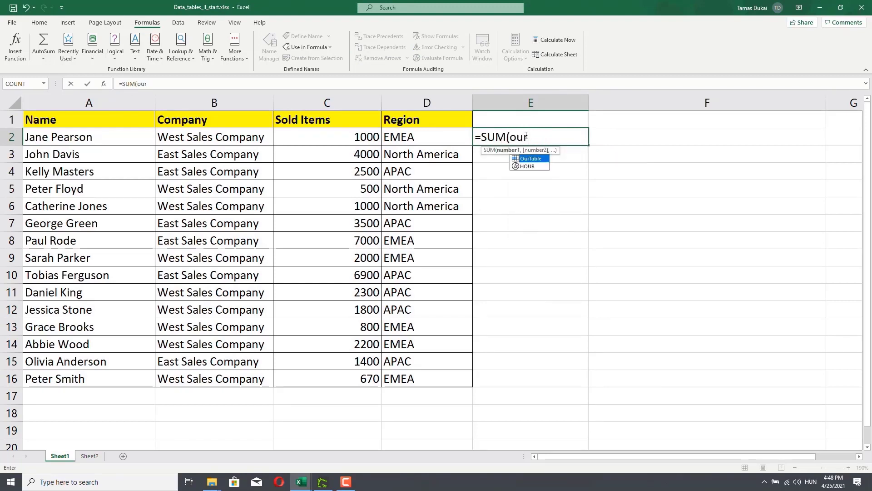
{"action": "key", "text": "Tab"}
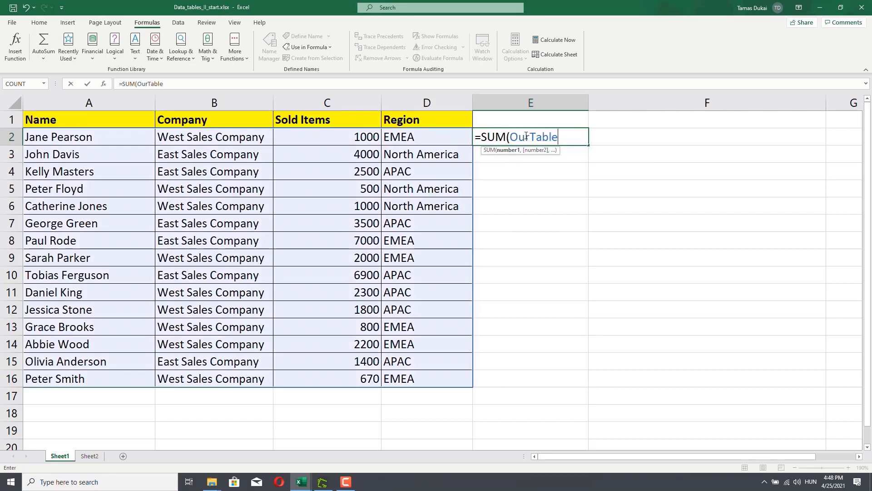
{"action": "type", "text": ")"}
{"action": "key", "text": "Return"}
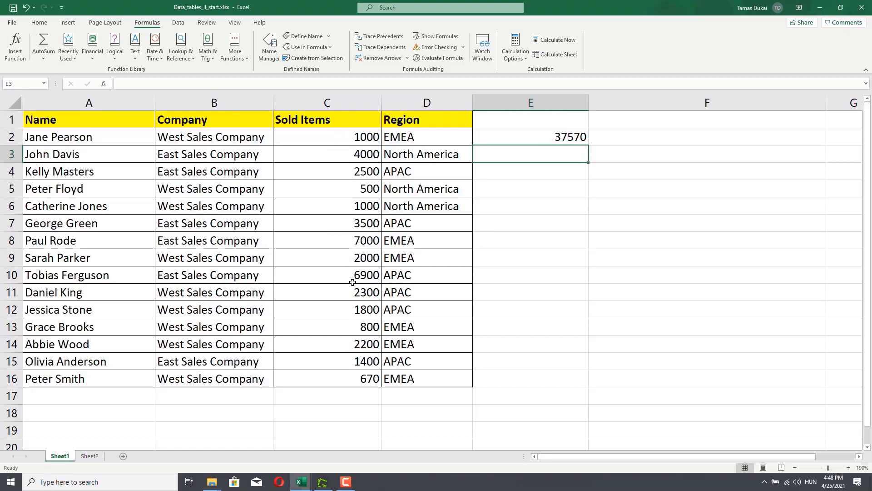
- Try the value 1000 in region cell D2 to test the sum formula in E2, and undo the change
{"action": "left_click", "coordinate": [421, 136]}
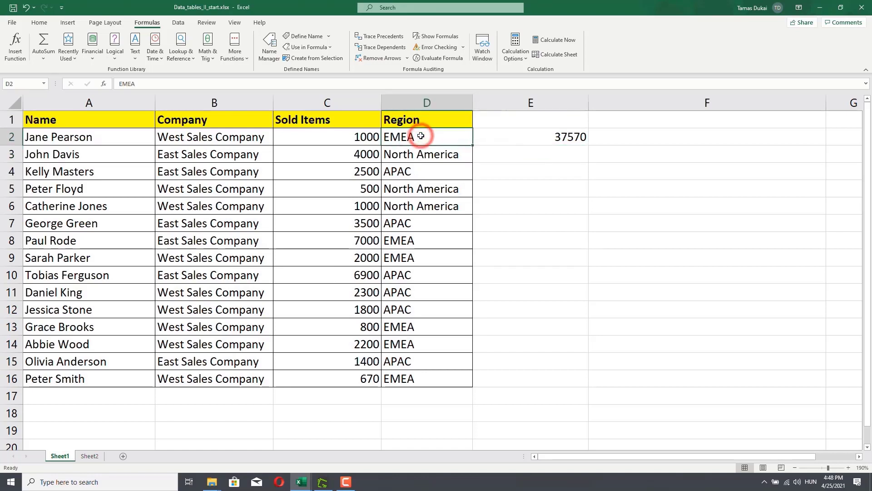
{"action": "double_click", "coordinate": [422, 136]}
{"action": "key", "text": "BackSpace"}
{"action": "key", "text": "BackSpace"}
{"action": "key", "text": "BackSpace"}
{"action": "key", "text": "BackSpace"}
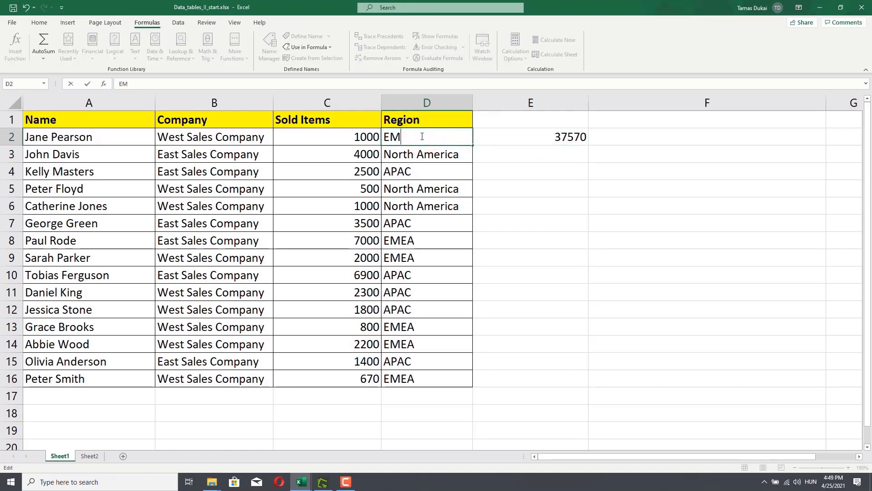
{"action": "type", "text": "1000"}
{"action": "key", "text": "Return"}
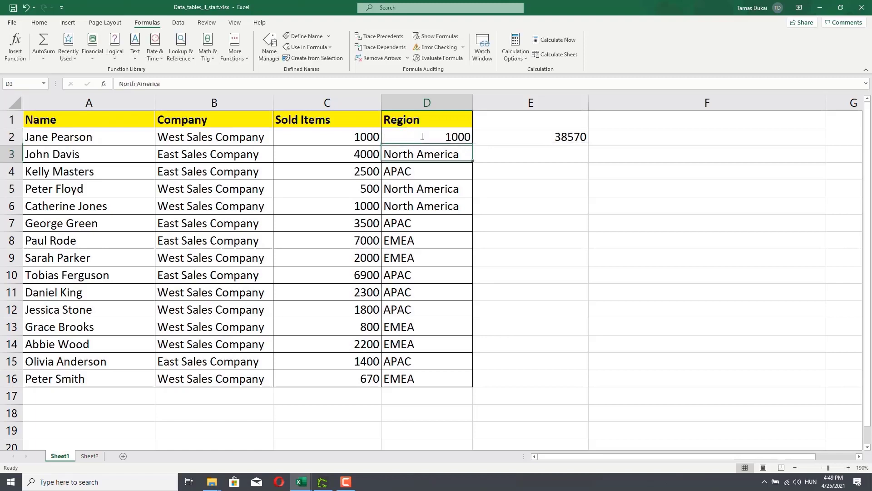
{"action": "left_click", "coordinate": [523, 135]}
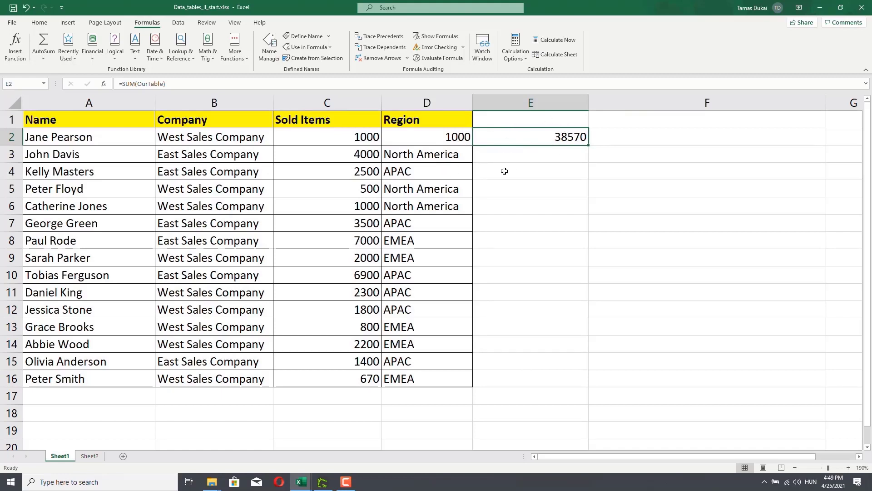
{"action": "key", "text": "ctrl+z"}
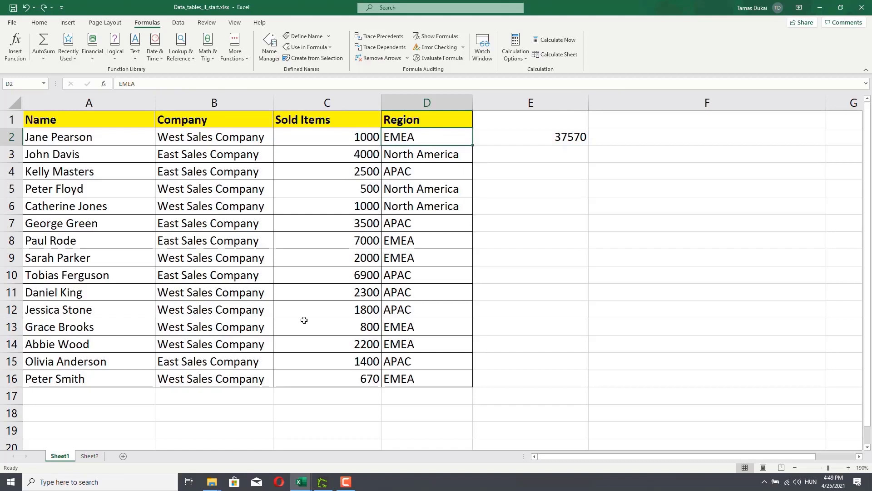
- Enter a new salesperson's full name in A17 and copy the company from B16 into B17
{"action": "left_click", "coordinate": [73, 397]}
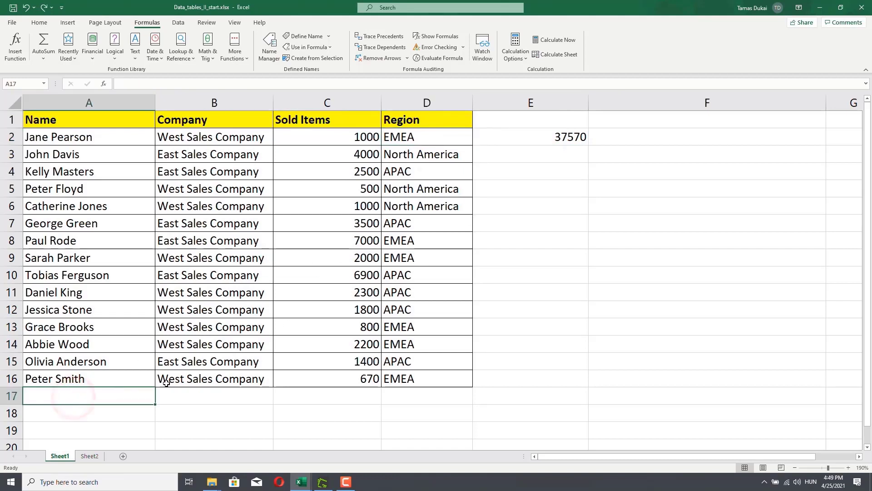
{"action": "type", "text": "Pame"}
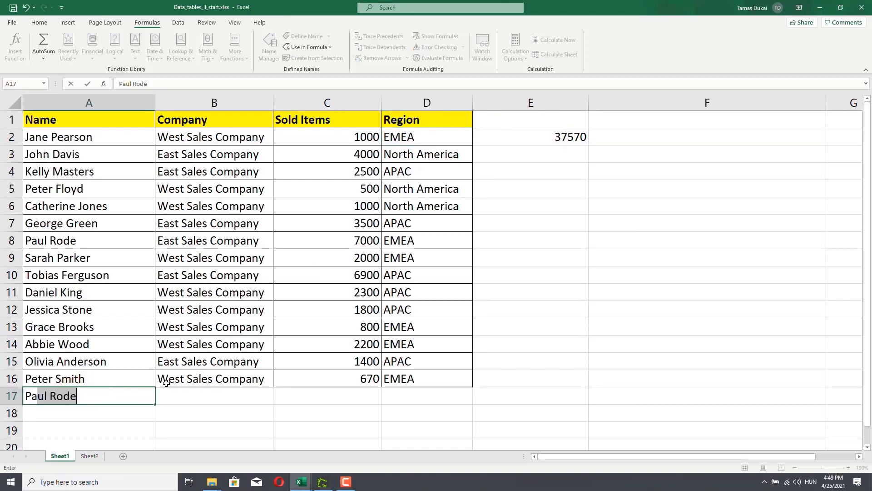
{"action": "type", "text": "la"}
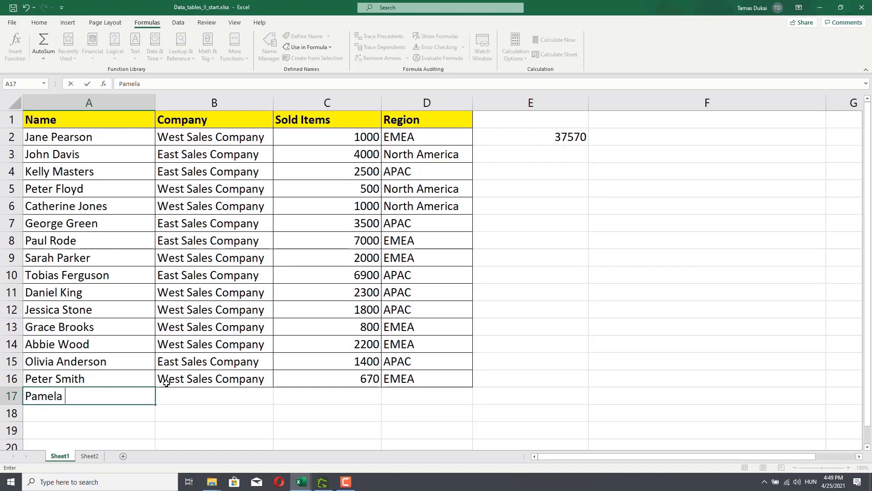
{"action": "type", "text": " Smith"}
{"action": "key", "text": "Return"}
{"action": "key", "text": "Up"}
{"action": "key", "text": "Up"}
{"action": "key", "text": "Right"}
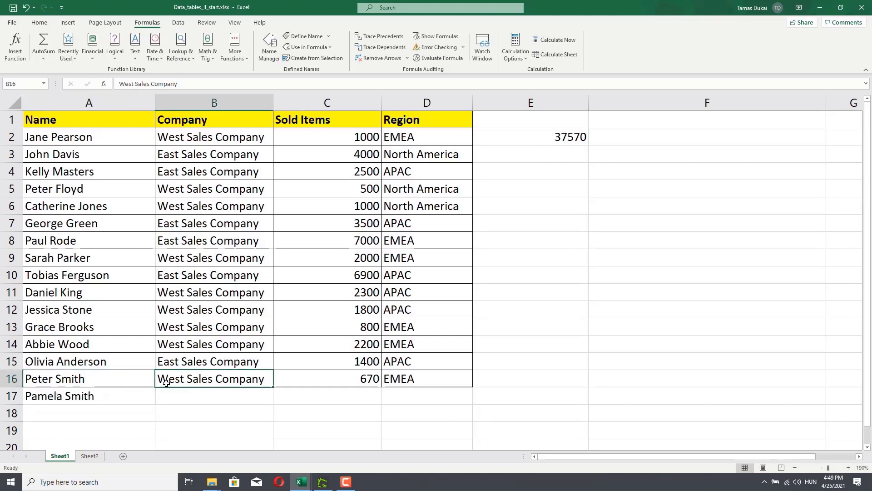
{"action": "key", "text": "ctrl+c"}
{"action": "key", "text": "Down"}
{"action": "key", "text": "ctrl+v"}
- Set the sold items in C17 to 1730 and copy the region from D16 into D17
{"action": "key", "text": "Right"}
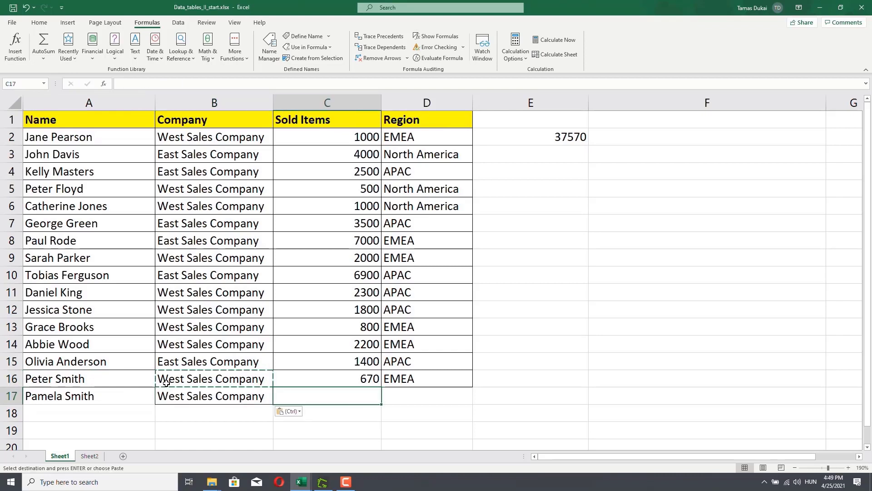
{"action": "type", "text": "1730"}
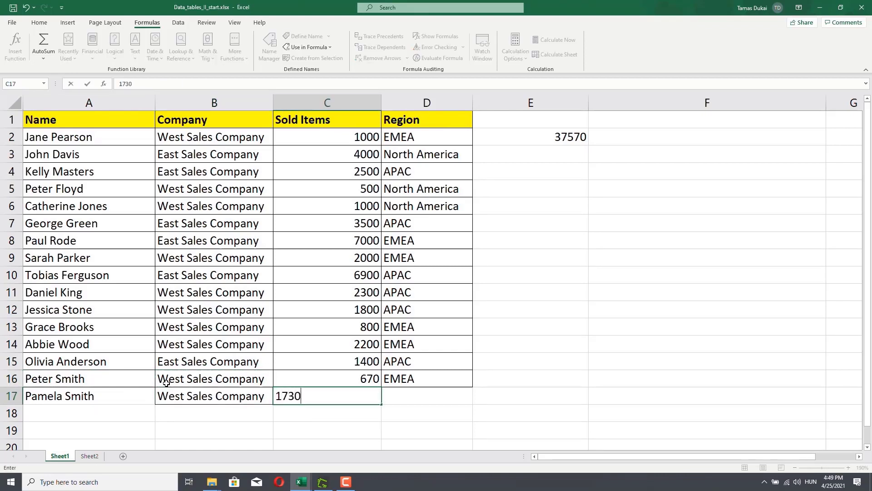
{"action": "key", "text": "Return"}
{"action": "key", "text": "Up"}
{"action": "key", "text": "Right"}
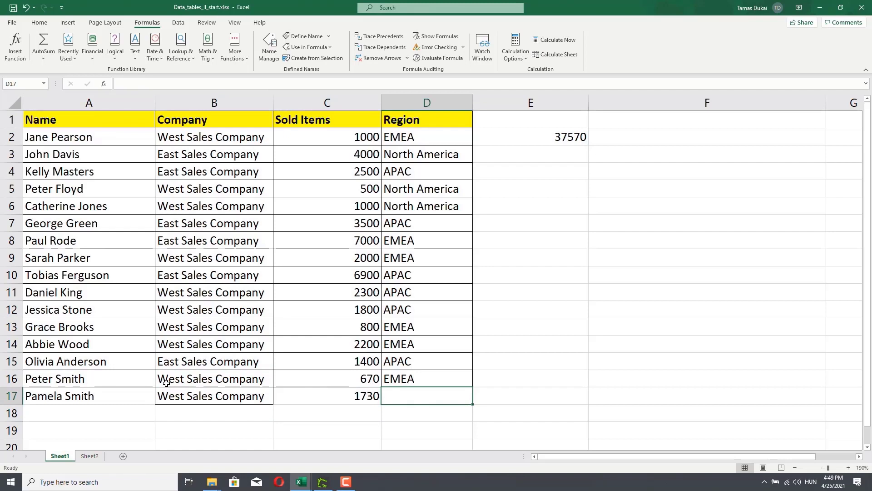
{"action": "key", "text": "Up"}
{"action": "key", "text": "ctrl+c"}
{"action": "key", "text": "Down"}
{"action": "key", "text": "ctrl+v"}
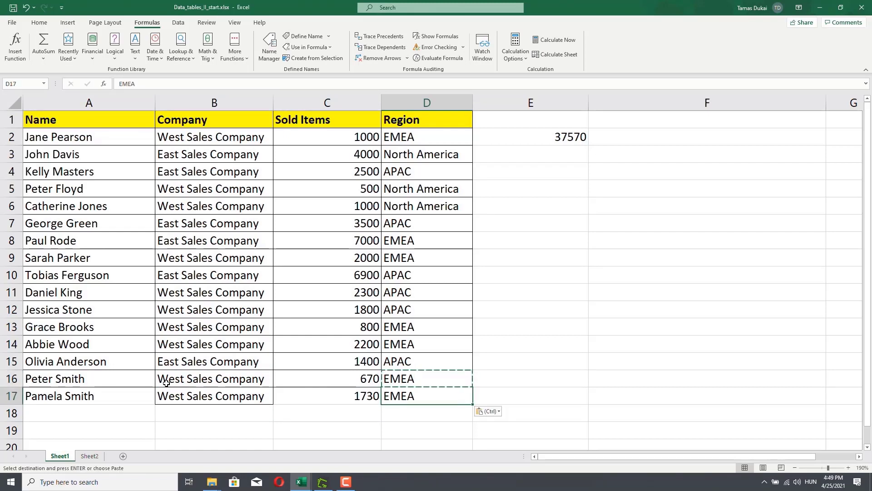
- Copy the formatting of A14:D14 onto the new row A17:D17 with Format Painter
{"action": "left_click", "coordinate": [73, 345]}
{"action": "key", "text": "ctrl+shift+Right"}
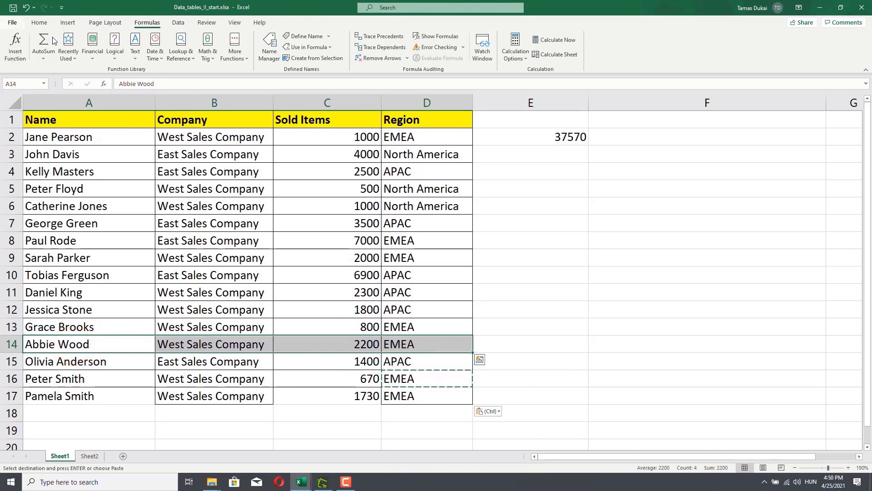
{"action": "left_click", "coordinate": [39, 23]}
{"action": "left_click", "coordinate": [47, 58]}
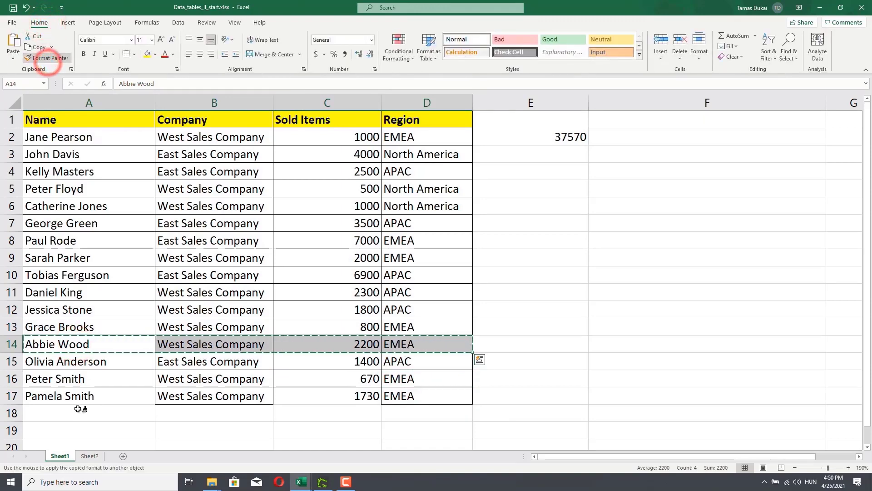
{"action": "left_click_drag", "start_coordinate": [69, 395], "coordinate": [400, 397]}
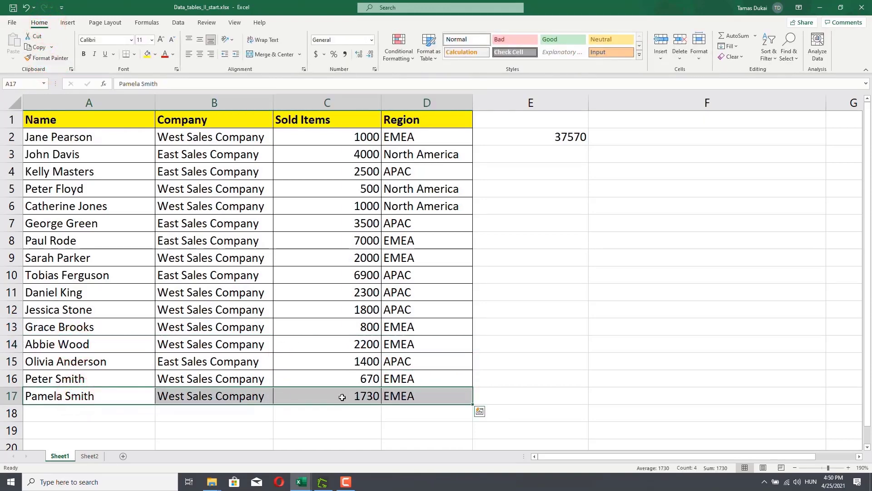
- Check whether the OurTable sum formula in E2 accounts for the new sold items value in C17
{"action": "left_click", "coordinate": [326, 398]}
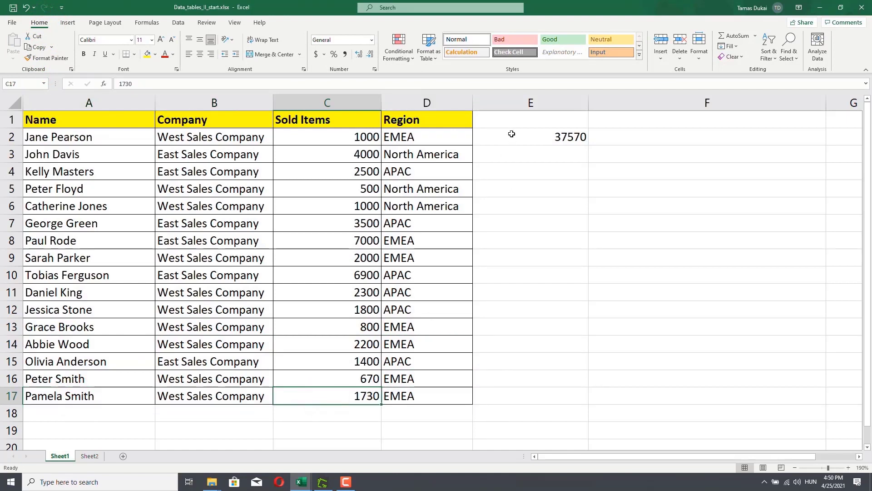
{"action": "left_click", "coordinate": [512, 134]}
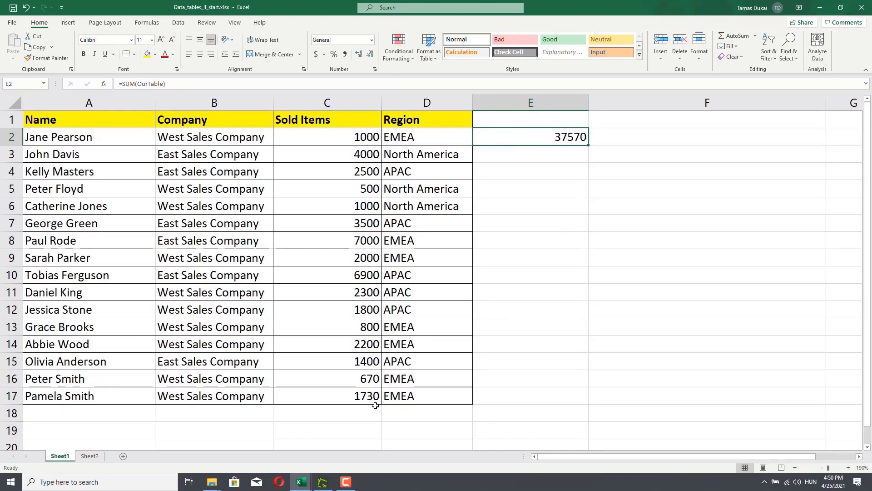
{"action": "left_click", "coordinate": [347, 396]}
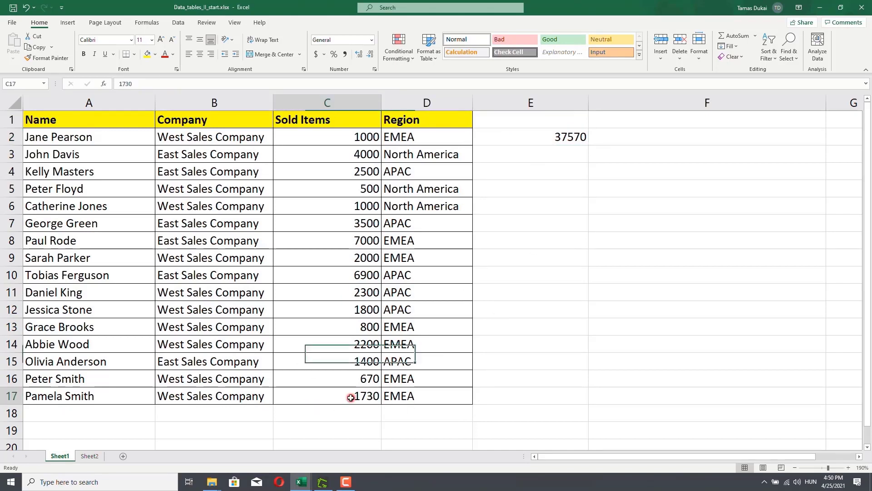
- Add a column headed Test directly beside the Region column of the data table on Sheet2
{"action": "left_click", "coordinate": [90, 456]}
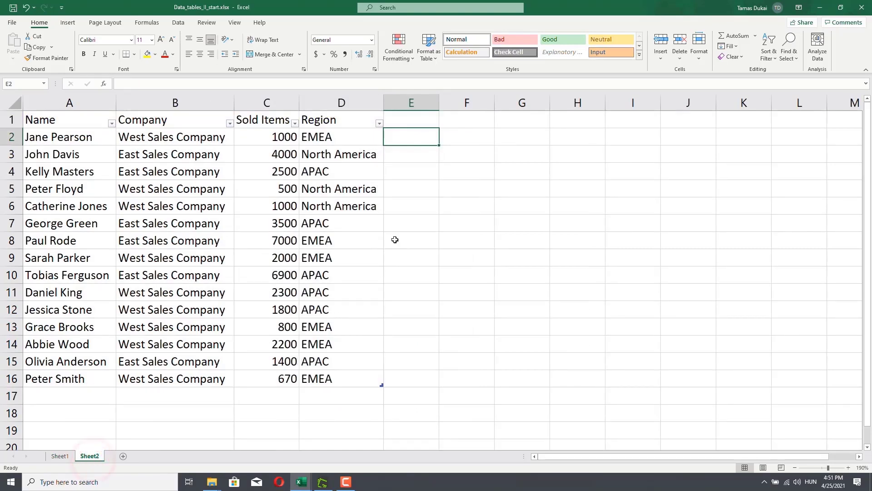
{"action": "left_click", "coordinate": [468, 138]}
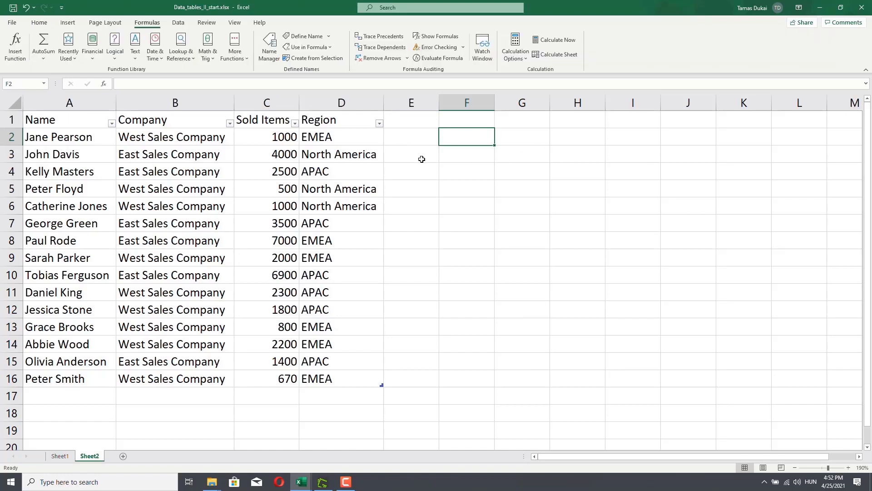
{"action": "left_click", "coordinate": [403, 121]}
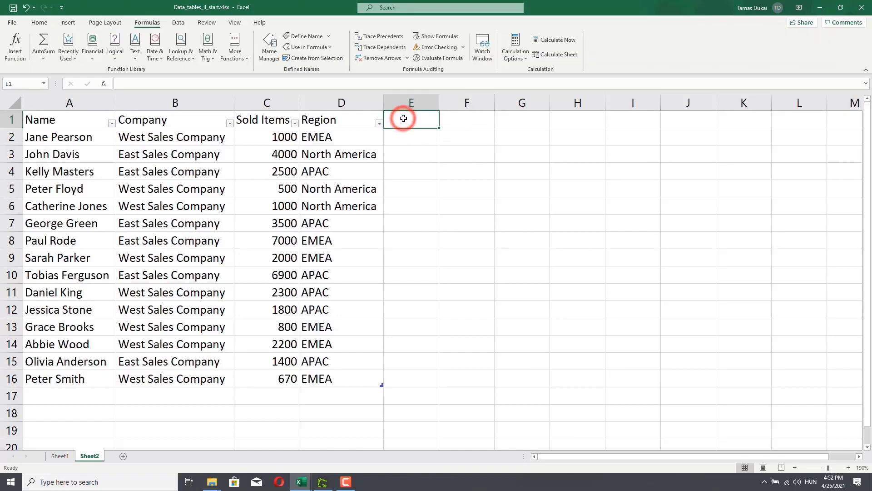
{"action": "type", "text": "Test"}
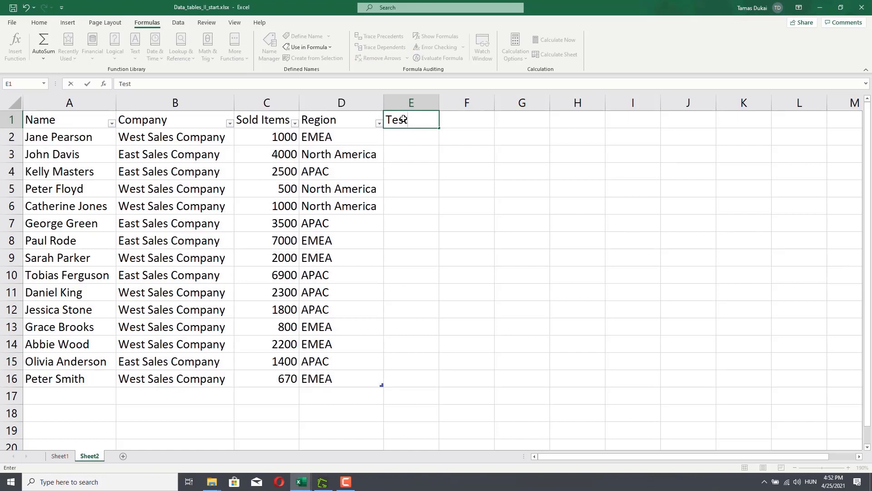
{"action": "key", "text": "Return"}
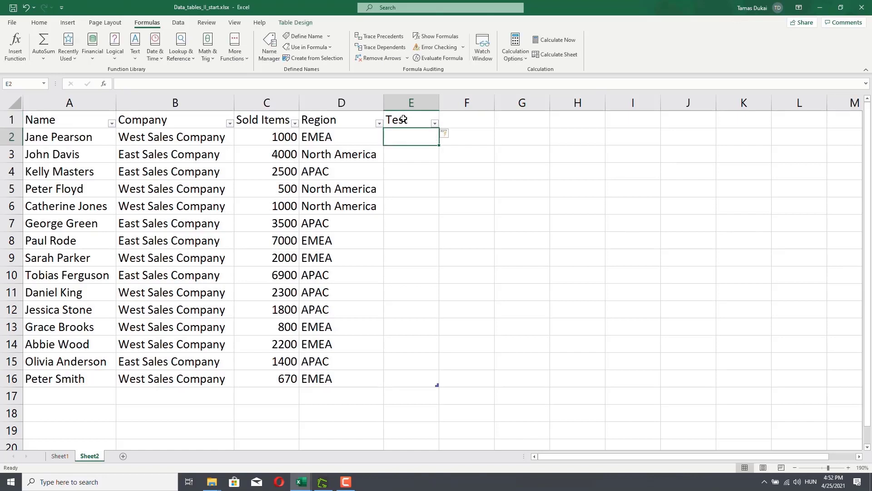
- Inspect the extended table's corner on Sheet2 and the range MyDataTable refers to in the Name Manager
{"action": "left_click", "coordinate": [421, 385]}
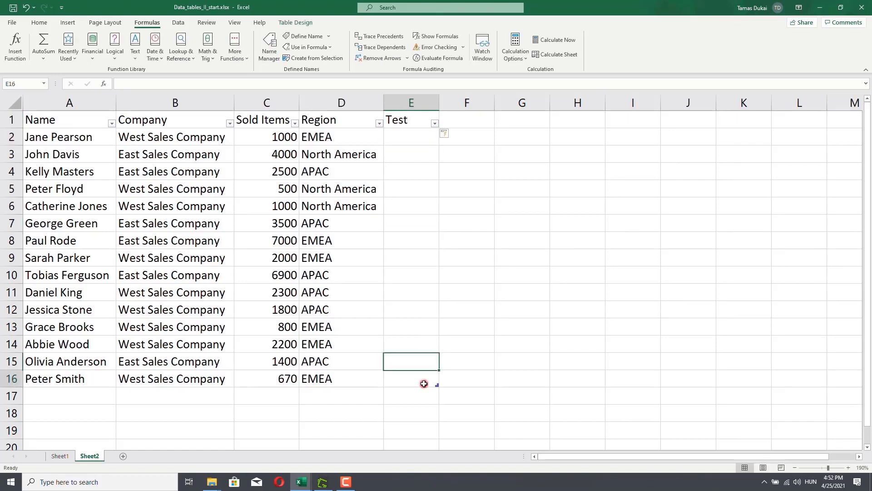
{"action": "left_click", "coordinate": [479, 386]}
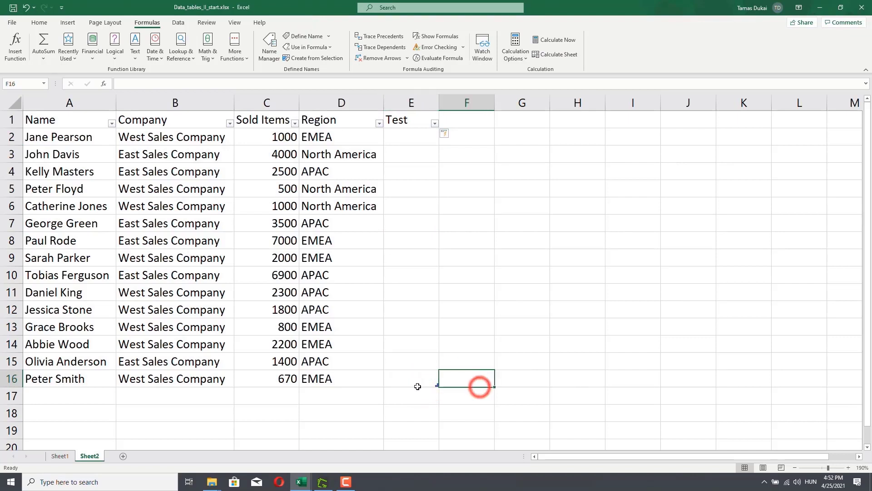
{"action": "left_click", "coordinate": [270, 56]}
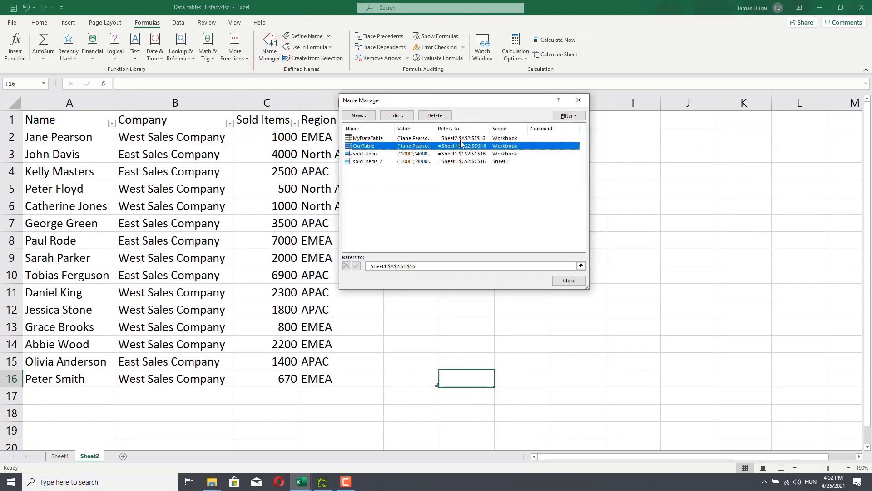
{"action": "left_click", "coordinate": [467, 142]}
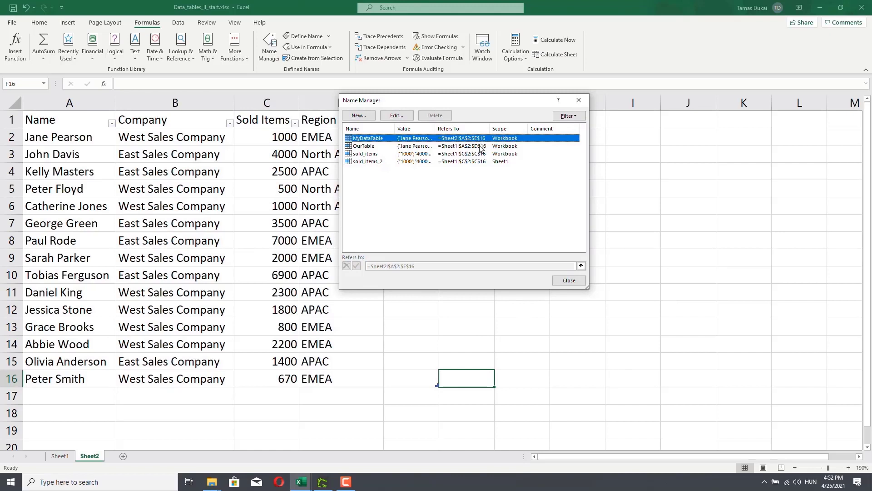
- Check the range that OurTable refers to in the Name Manager and close the manager
{"action": "left_click", "coordinate": [479, 146]}
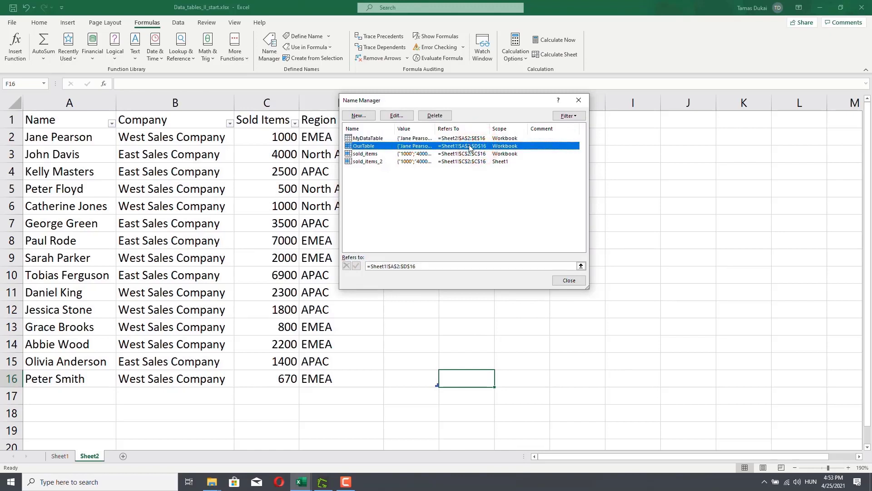
{"action": "left_click", "coordinate": [575, 282]}
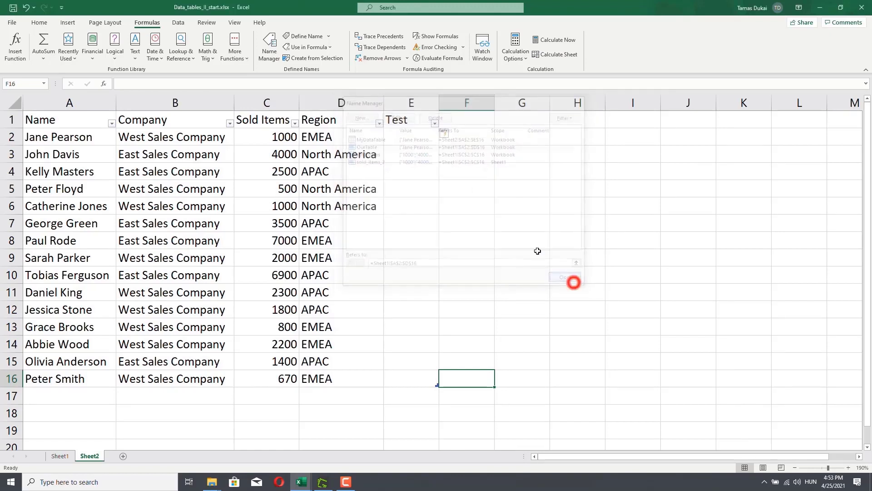
- Clear the Test header and delete column E from the sheet so the table ends at the Region column
{"action": "left_click", "coordinate": [413, 120]}
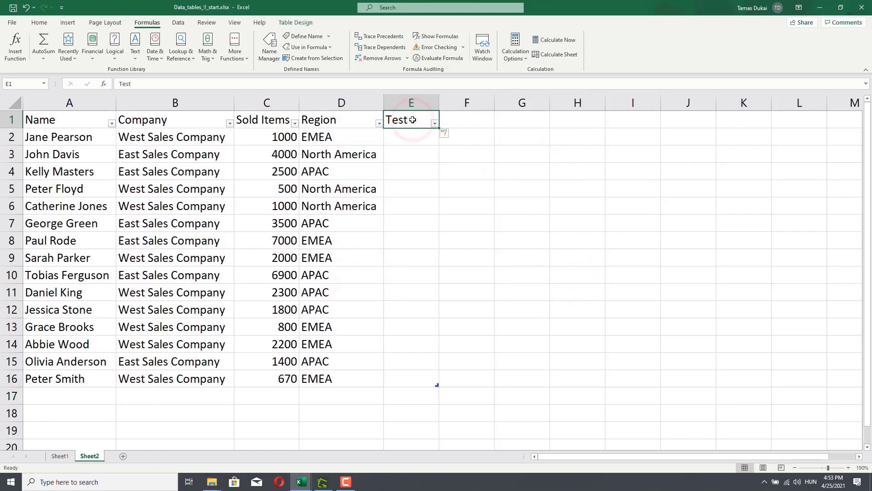
{"action": "key", "text": "Delete"}
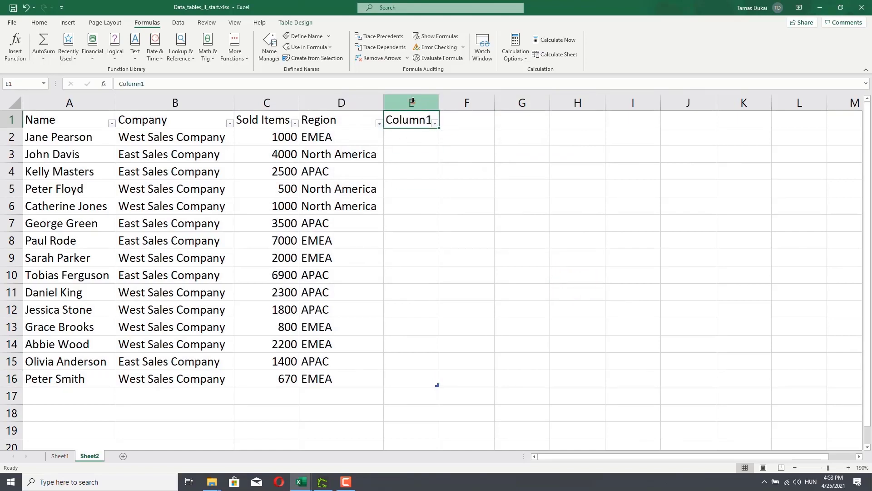
{"action": "right_click", "coordinate": [413, 107]}
{"action": "left_click", "coordinate": [442, 189]}
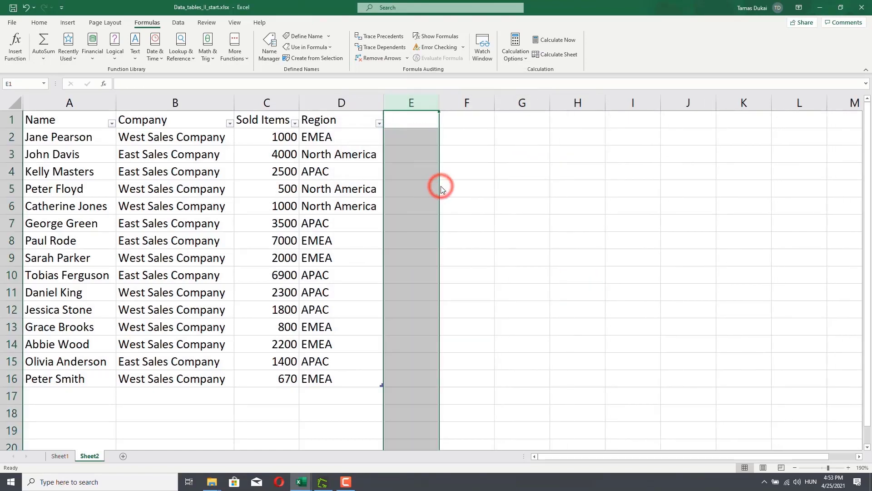
{"action": "left_click", "coordinate": [320, 380]}
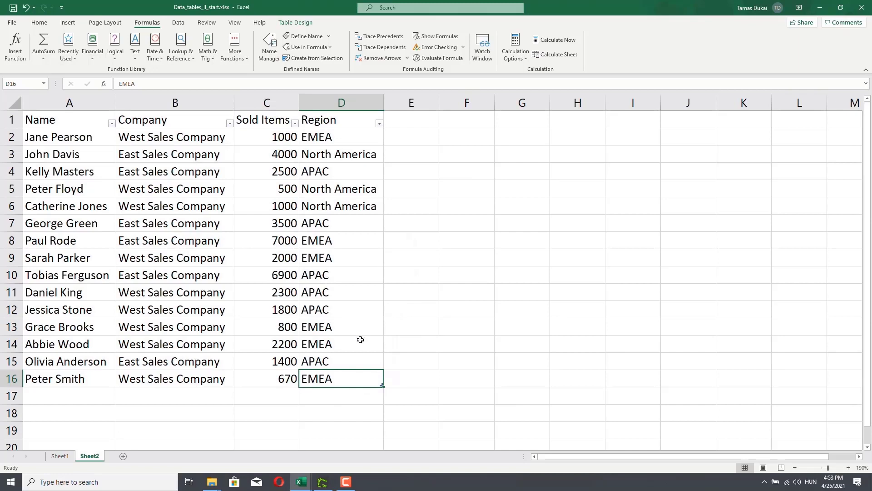
{"action": "left_click", "coordinate": [334, 350]}
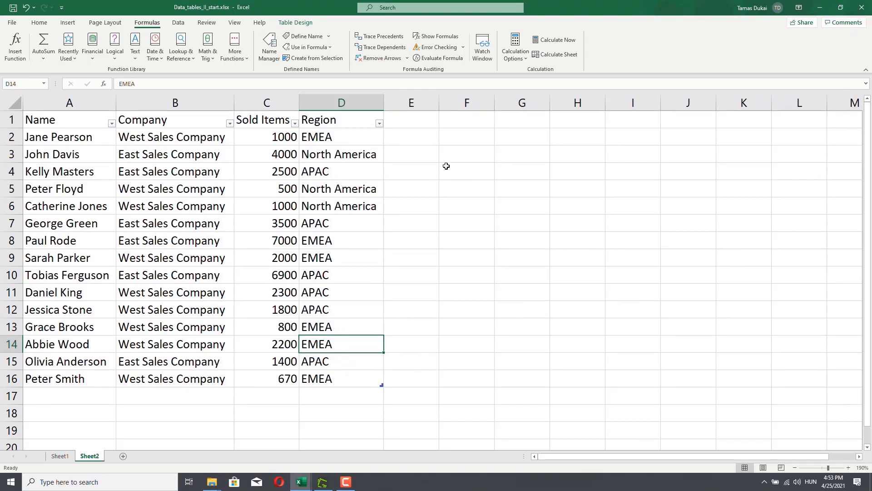
- Enter a SUM formula in F2 on Sheet2 that totals the table's Sold Items column, =SUM(MyDataTable[Sold Items])
{"action": "left_click", "coordinate": [465, 138]}
{"action": "double_click", "coordinate": [465, 138]}
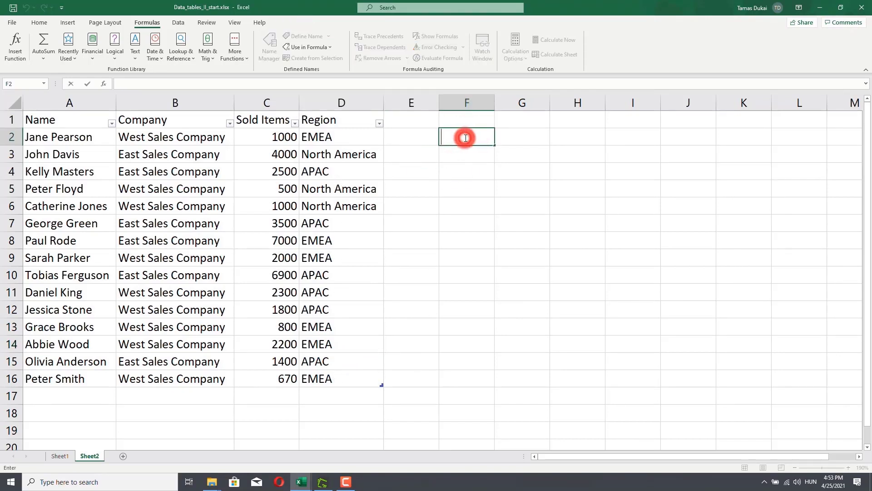
{"action": "type", "text": "=sum"}
{"action": "key", "text": "Tab"}
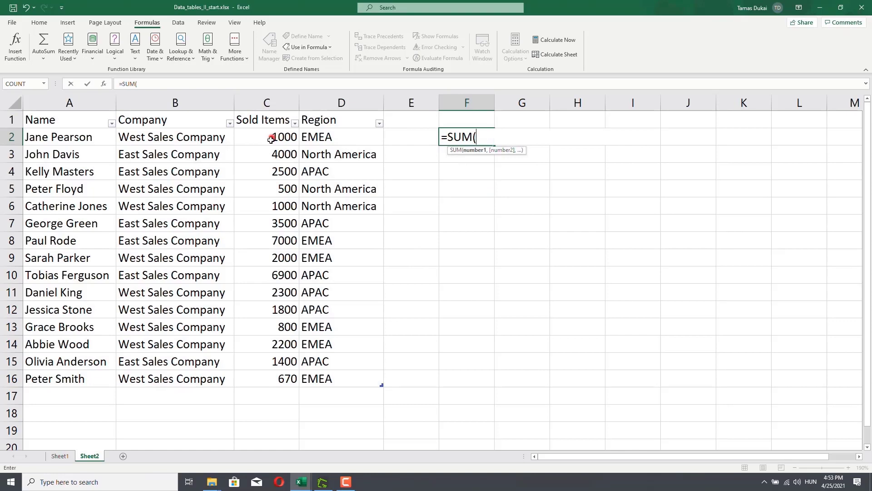
{"action": "left_click_drag", "start_coordinate": [271, 137], "coordinate": [268, 158]}
{"action": "left_click_drag", "start_coordinate": [268, 300], "coordinate": [268, 378]}
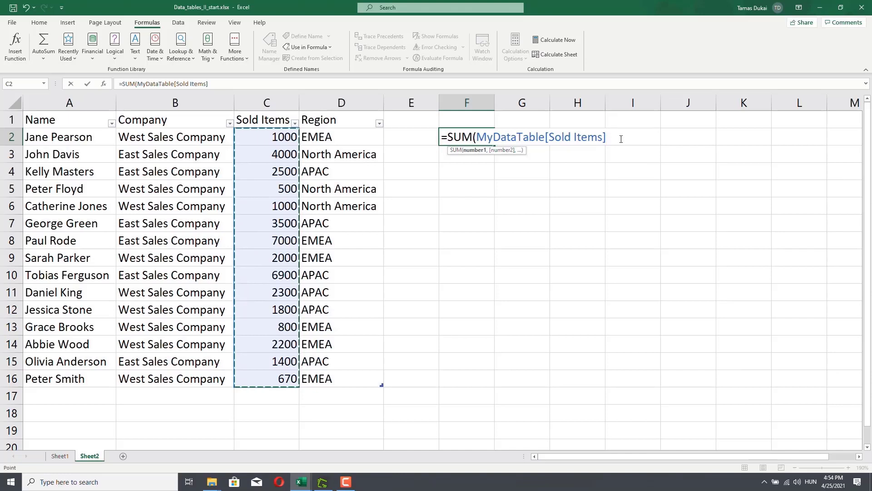
{"action": "type", "text": ")"}
{"action": "key", "text": "Return"}
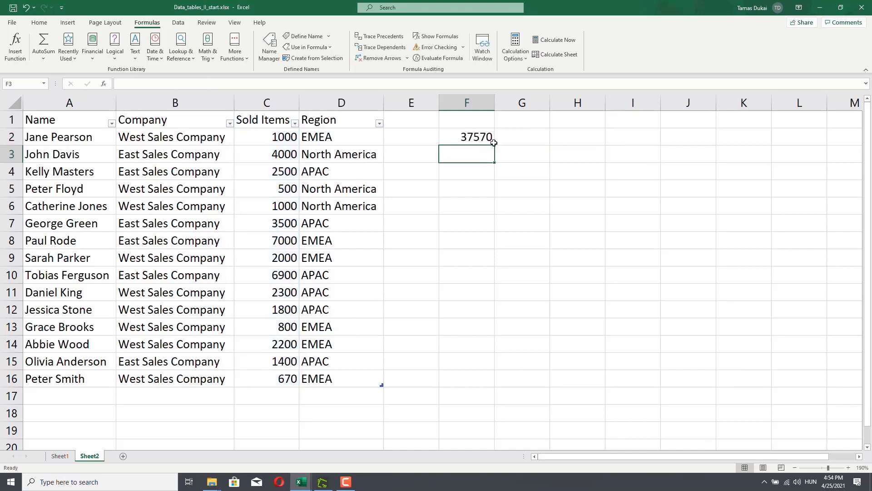
- Compare the structured sum formula in F2 on Sheet2 with the total shown on Sheet1
{"action": "left_click", "coordinate": [472, 137]}
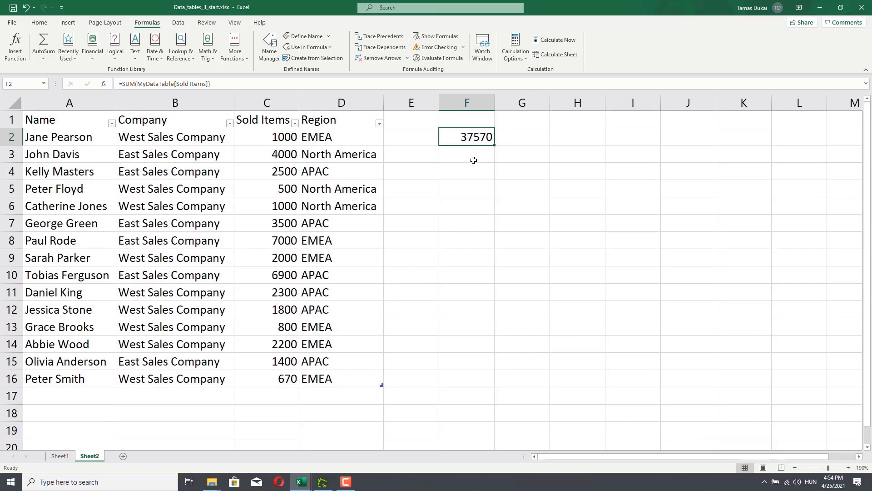
{"action": "left_click", "coordinate": [59, 454]}
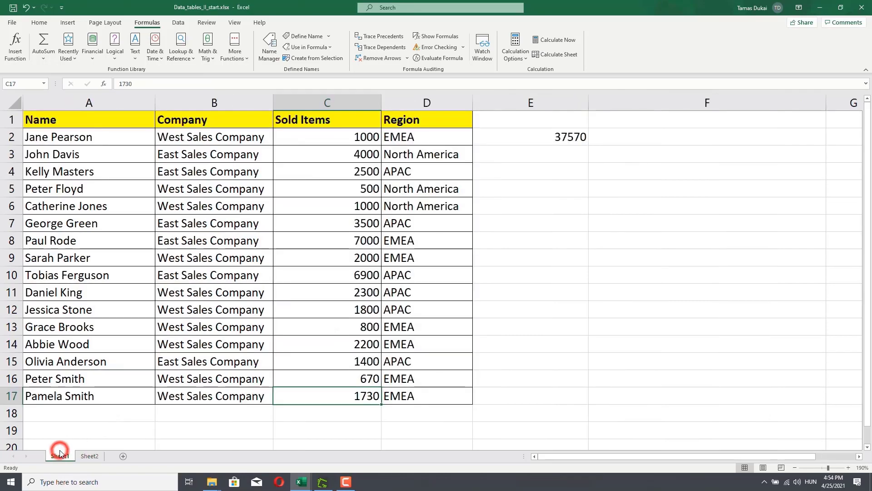
{"action": "left_click", "coordinate": [89, 456]}
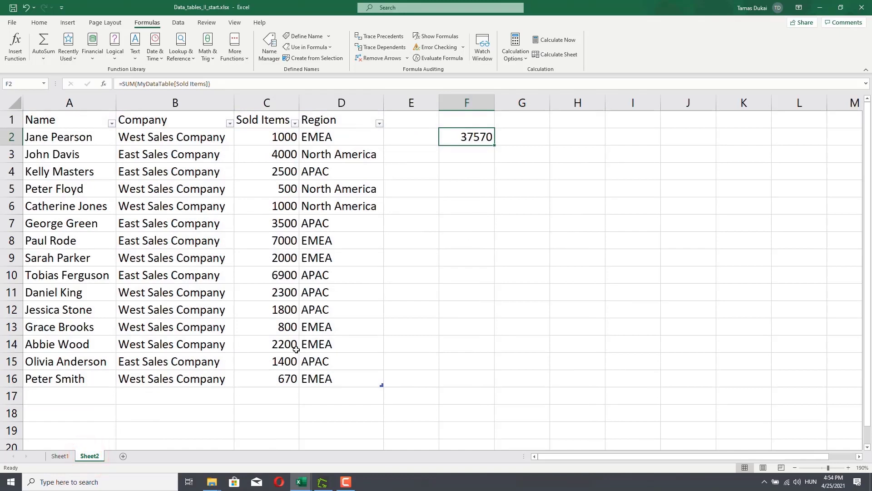
- Copy the record in A17:D17 on Sheet1 and paste it as values directly below the Sheet2 table, checking the sum in F2
{"action": "left_click", "coordinate": [64, 456]}
{"action": "left_click_drag", "start_coordinate": [60, 396], "coordinate": [398, 395]}
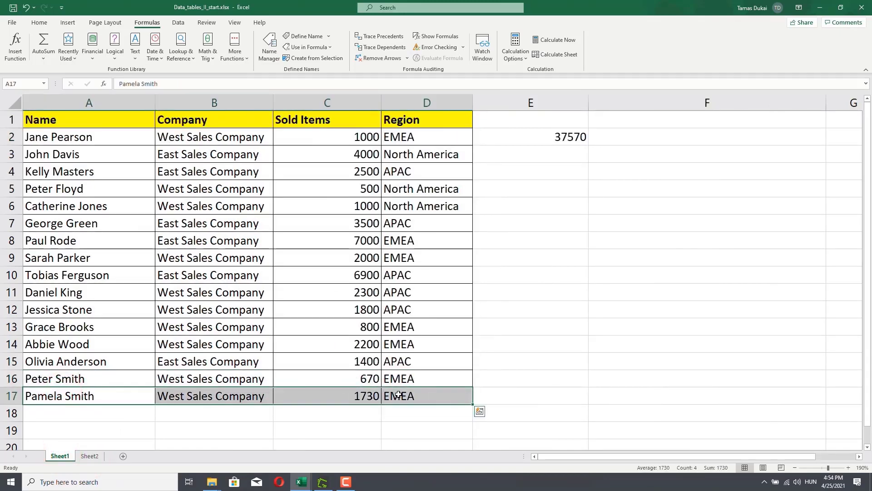
{"action": "key", "text": "ctrl+c"}
{"action": "left_click", "coordinate": [90, 456]}
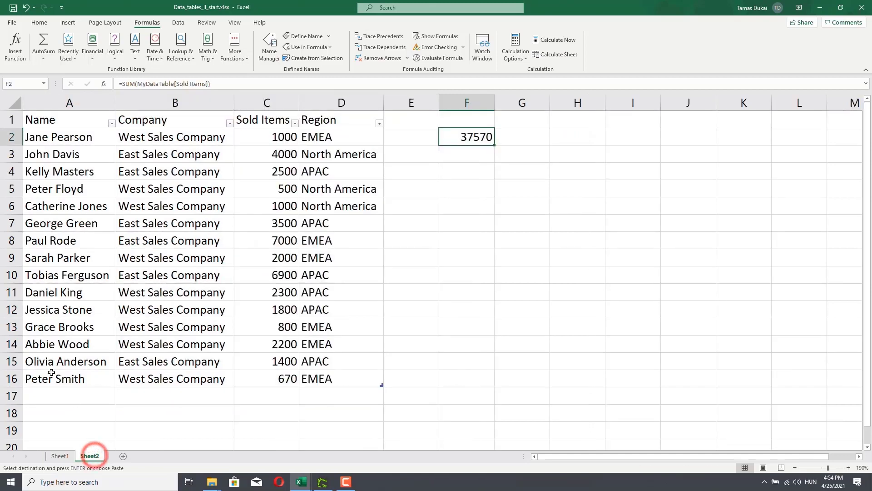
{"action": "left_click", "coordinate": [46, 396]}
{"action": "right_click", "coordinate": [47, 396]}
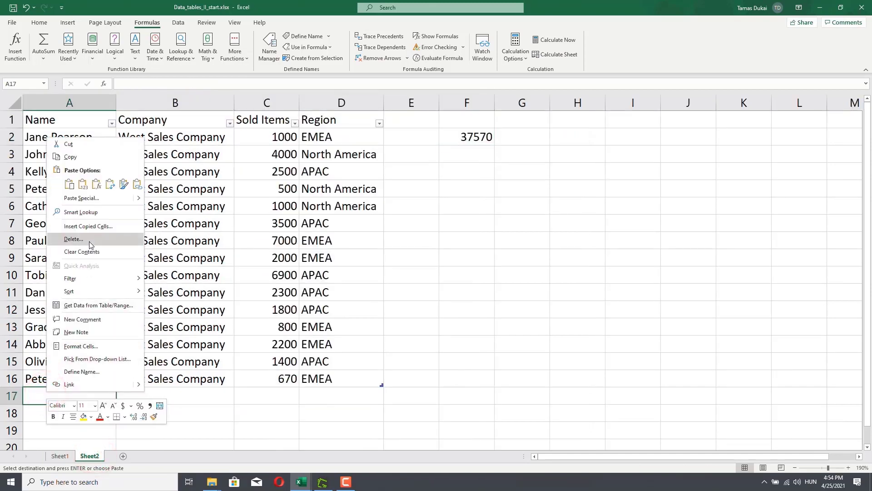
{"action": "left_click", "coordinate": [86, 185]}
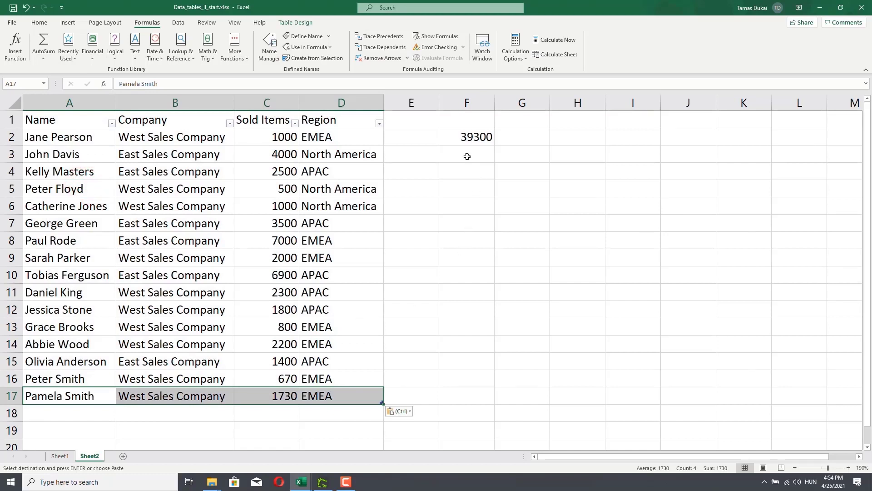
{"action": "left_click", "coordinate": [465, 137]}
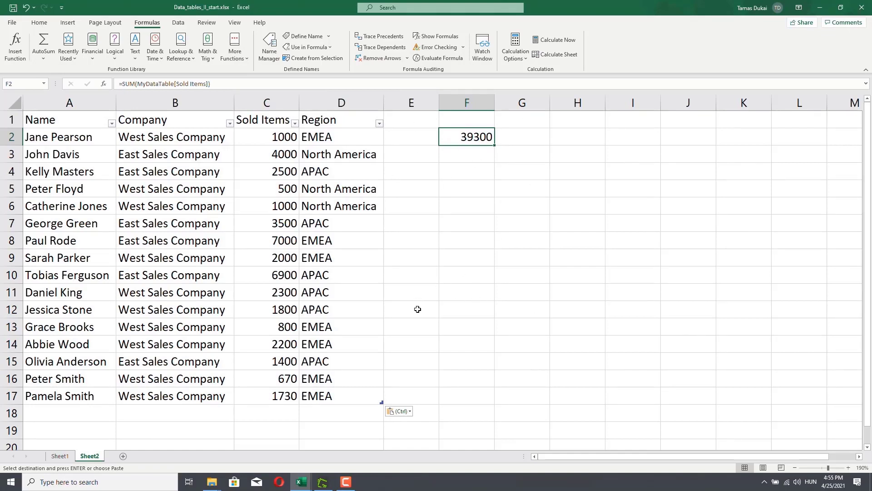
- Delete row 17 with the newly added record from Sheet2 and check the table's lower corner
{"action": "left_click", "coordinate": [17, 397]}
{"action": "right_click", "coordinate": [16, 397]}
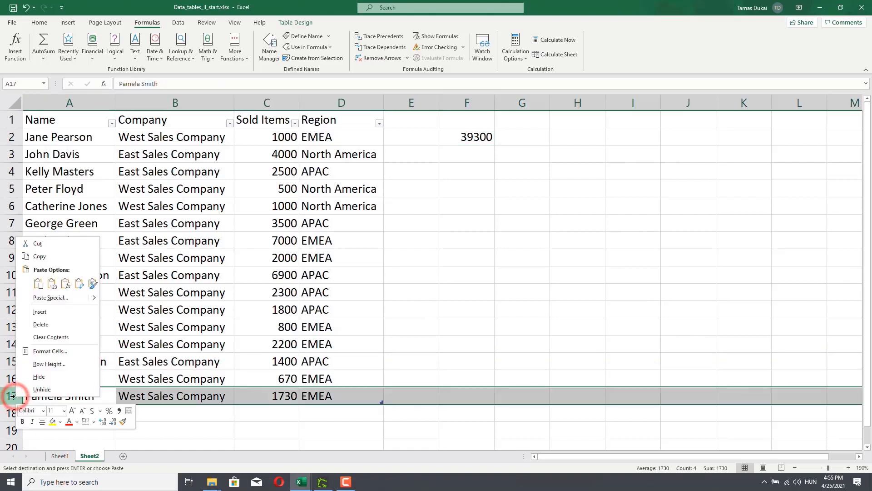
{"action": "left_click", "coordinate": [54, 324]}
{"action": "left_click", "coordinate": [359, 375]}
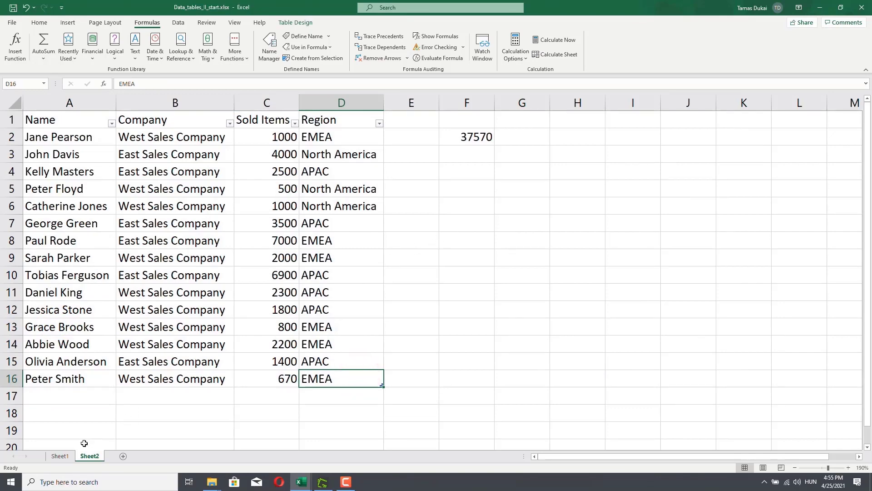
- Copy A17:D17 on Sheet1 again, return to Sheet2 and undo the deletion of row 17
{"action": "left_click", "coordinate": [59, 455]}
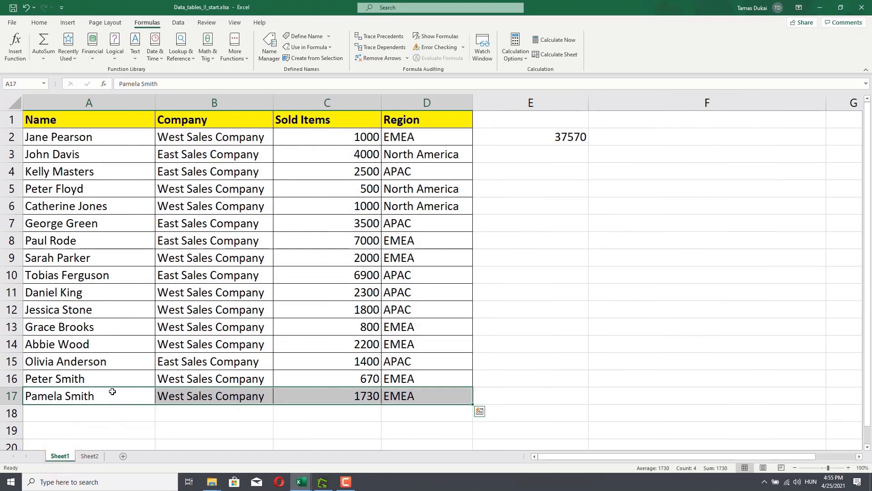
{"action": "key", "text": "ctrl+c"}
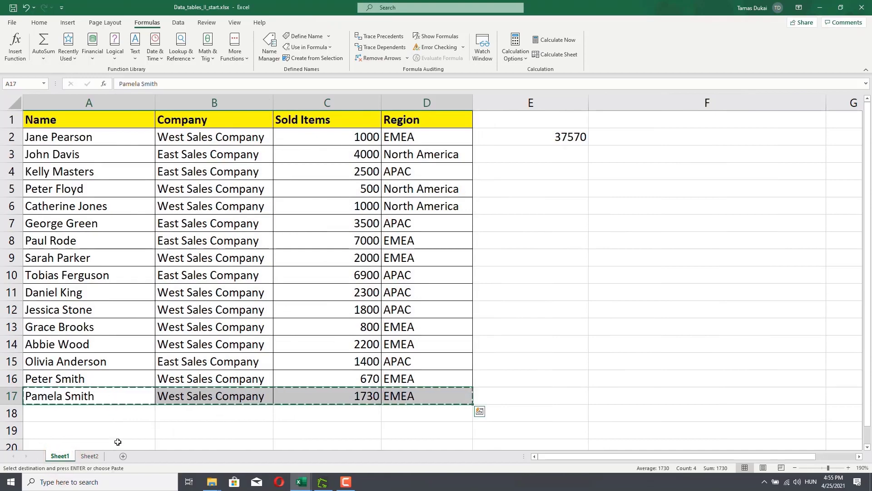
{"action": "left_click", "coordinate": [91, 456]}
{"action": "left_click", "coordinate": [90, 443]}
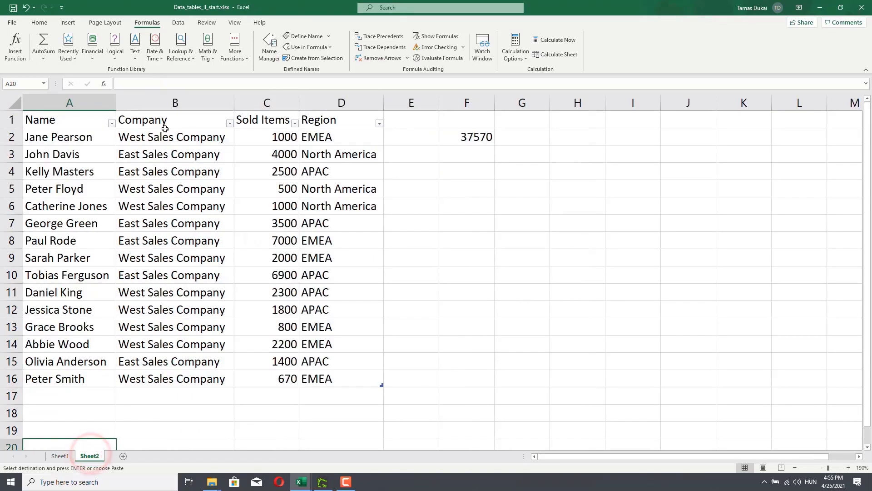
{"action": "left_click", "coordinate": [25, 7]}
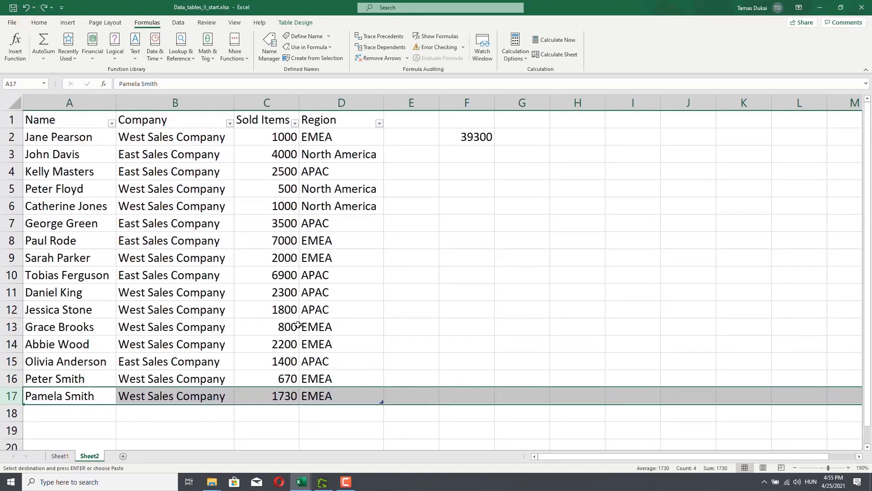
{"action": "left_click", "coordinate": [399, 396]}
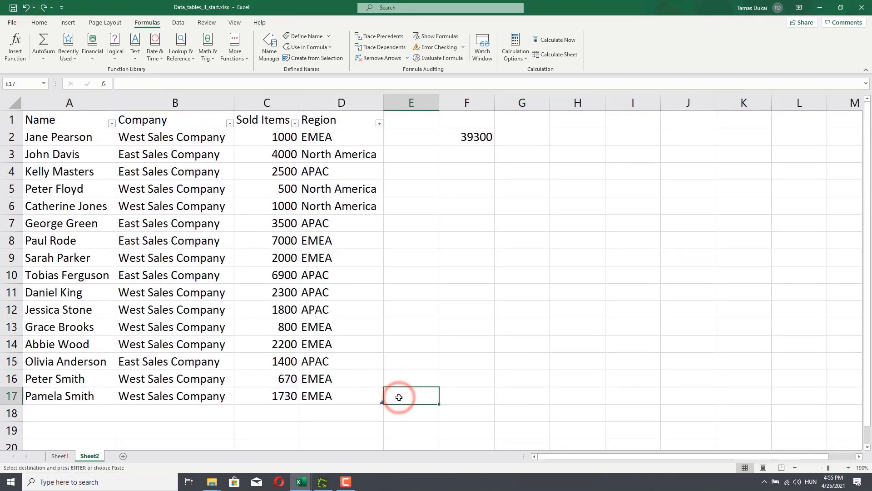
{"action": "left_click", "coordinate": [192, 224]}
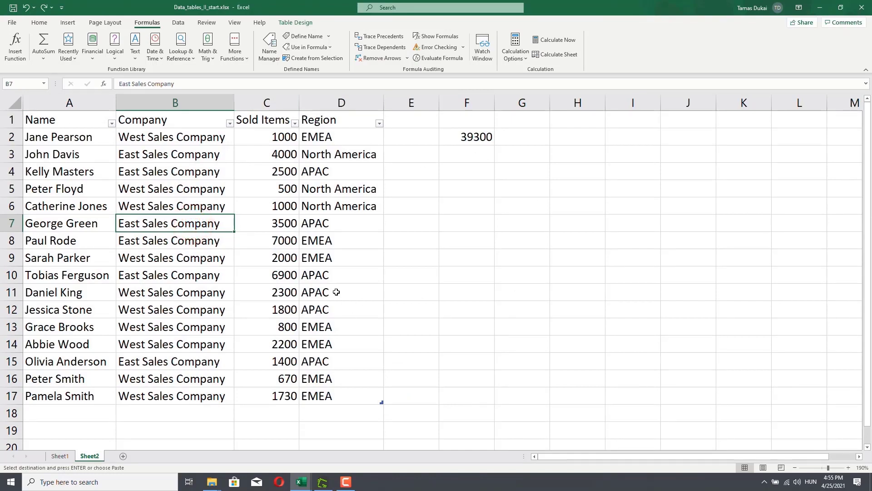
- Compare the table-based sum in F2 on Sheet2 with the OurTable sum in E2 on Sheet1
{"action": "left_click", "coordinate": [68, 23]}
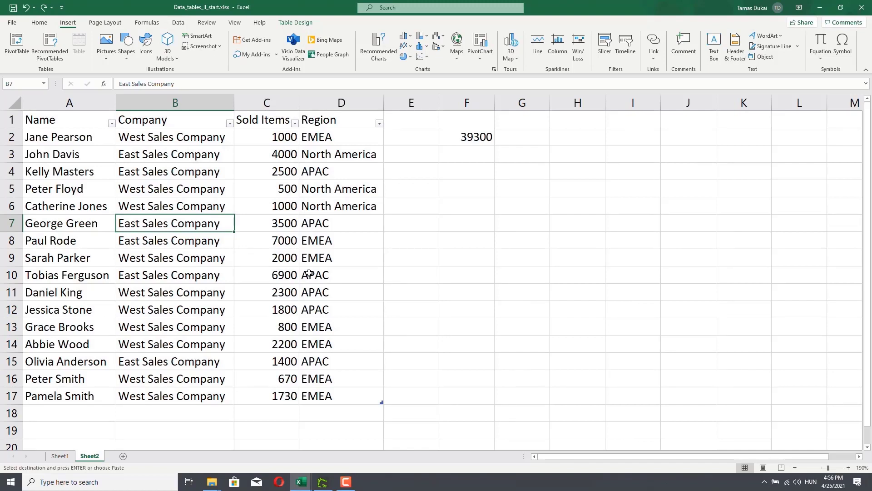
{"action": "left_click", "coordinate": [461, 139]}
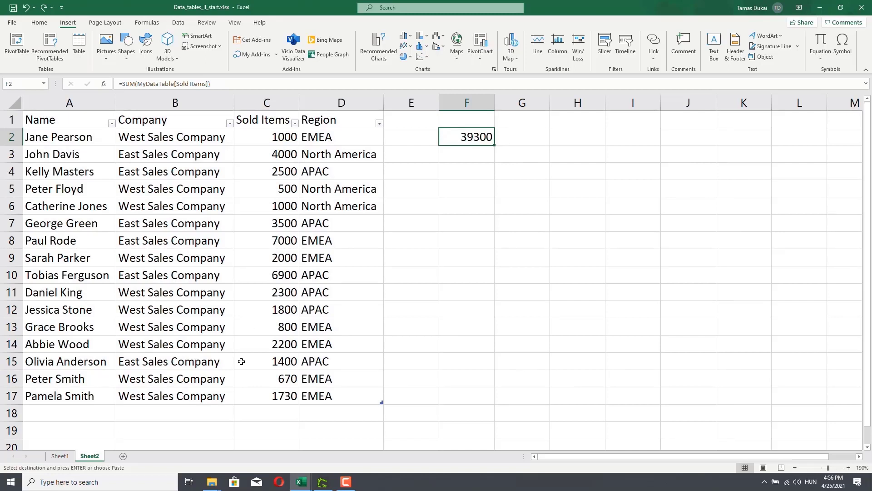
{"action": "left_click", "coordinate": [60, 455]}
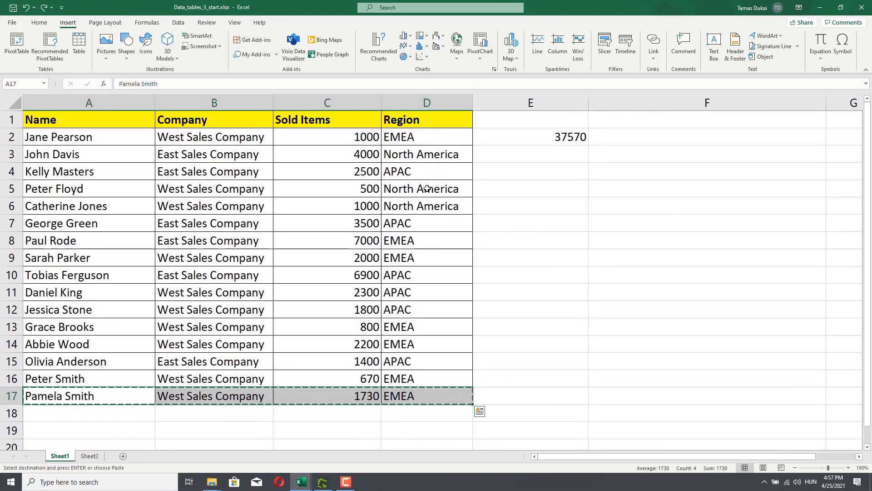
{"action": "left_click", "coordinate": [426, 138]}
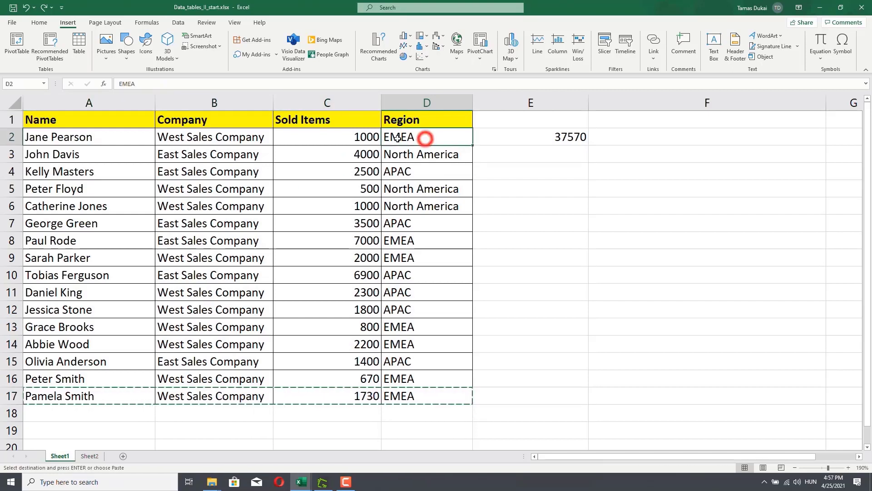
{"action": "left_click", "coordinate": [541, 136]}
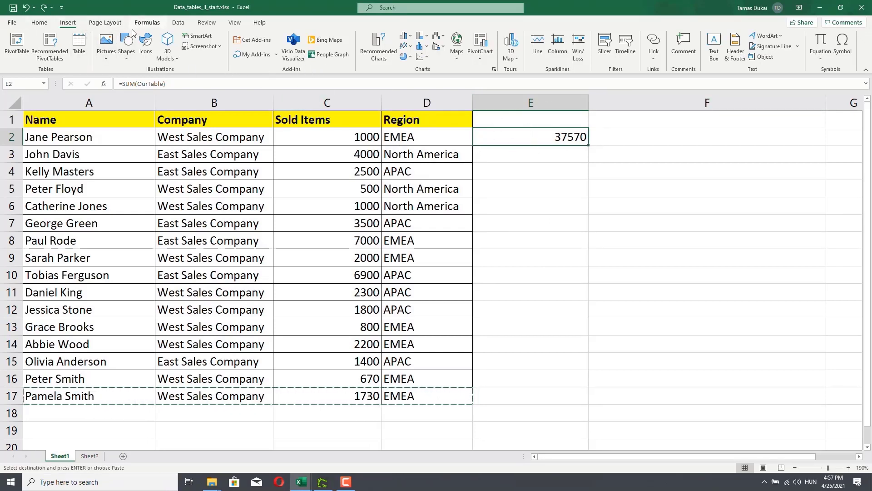
- Edit the OurTable named range so it refers to =Sheet1!$A$2:$D$17, including the added record
{"action": "left_click", "coordinate": [152, 26]}
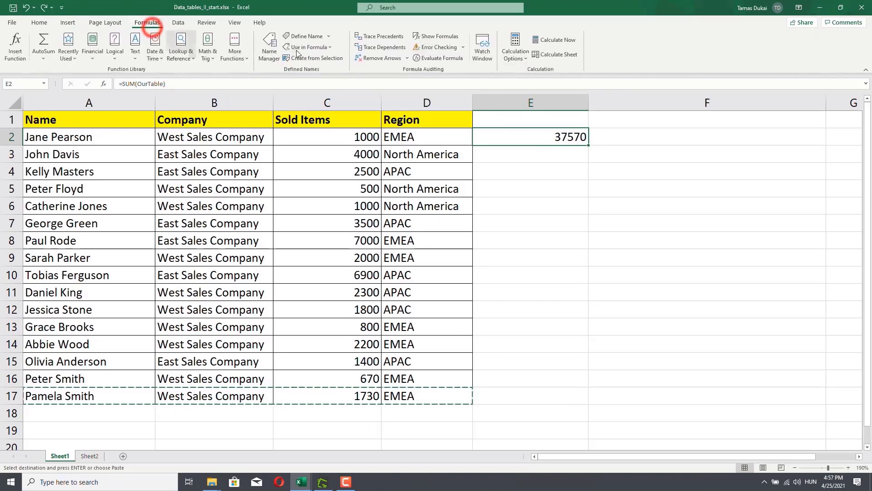
{"action": "left_click", "coordinate": [269, 46]}
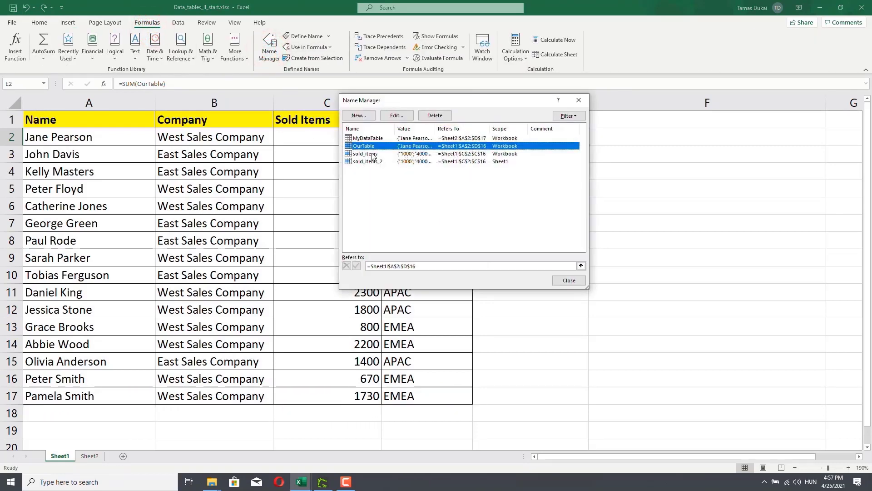
{"action": "left_click", "coordinate": [397, 117]}
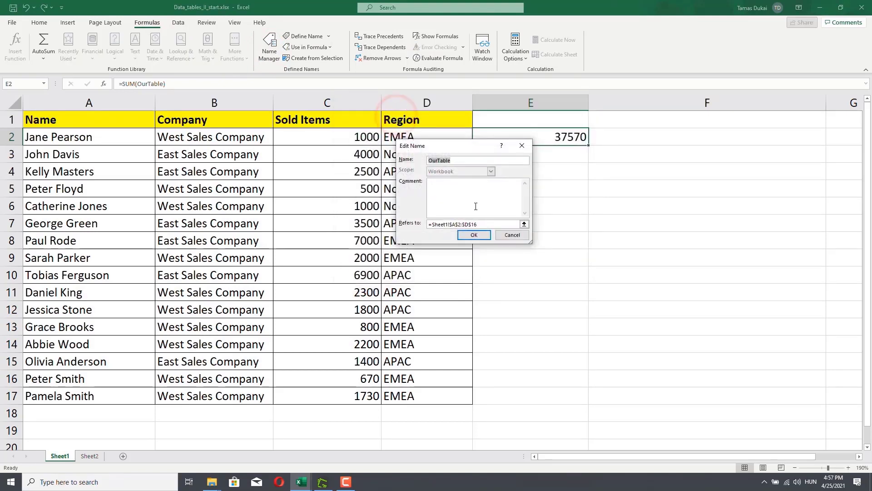
{"action": "left_click", "coordinate": [488, 226]}
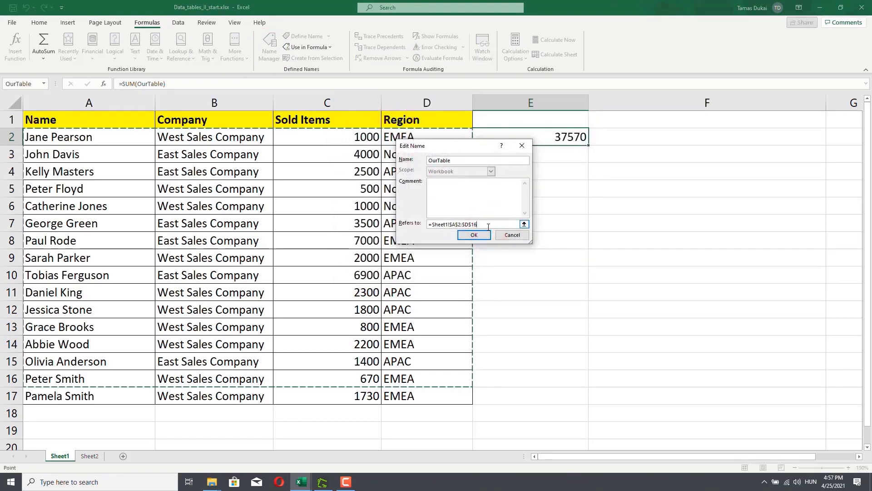
{"action": "key", "text": "BackSpace"}
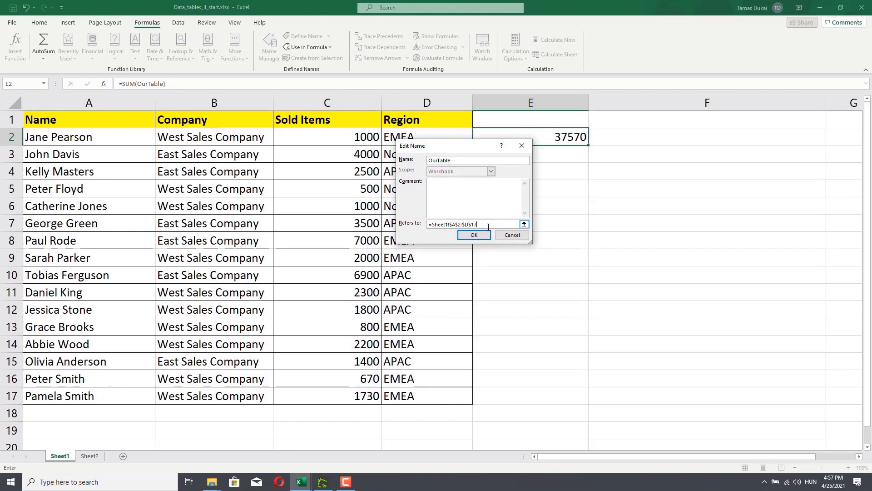
{"action": "type", "text": "7"}
{"action": "left_click", "coordinate": [474, 235]}
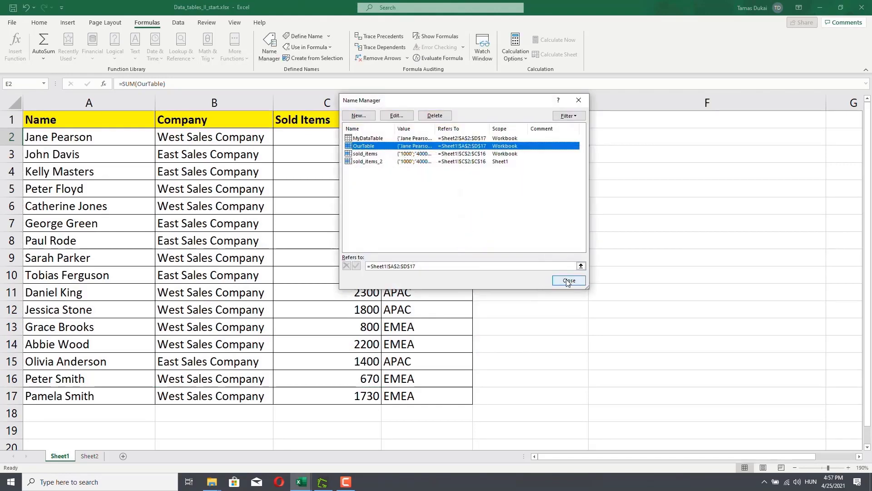
{"action": "left_click", "coordinate": [569, 281]}
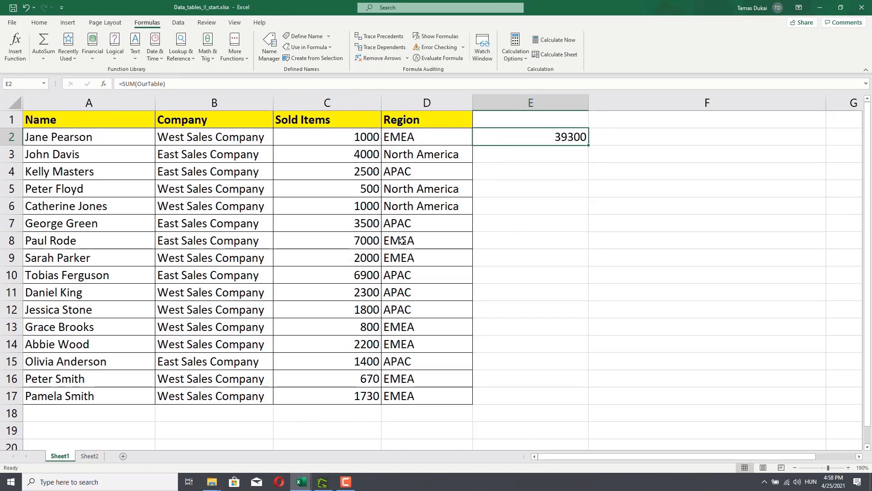
- Apply the dark blue banded style, sixth in the first row of Medium styles, to the Sheet2 table
{"action": "left_click", "coordinate": [91, 455]}
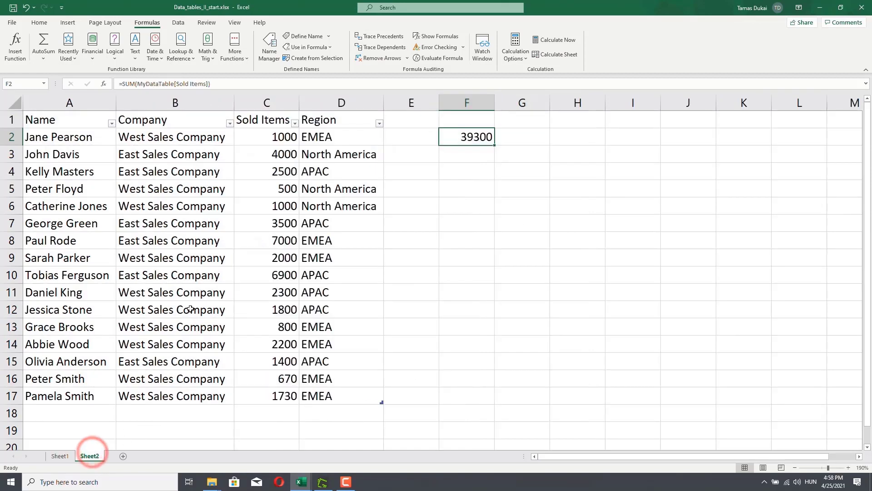
{"action": "left_click", "coordinate": [78, 121]}
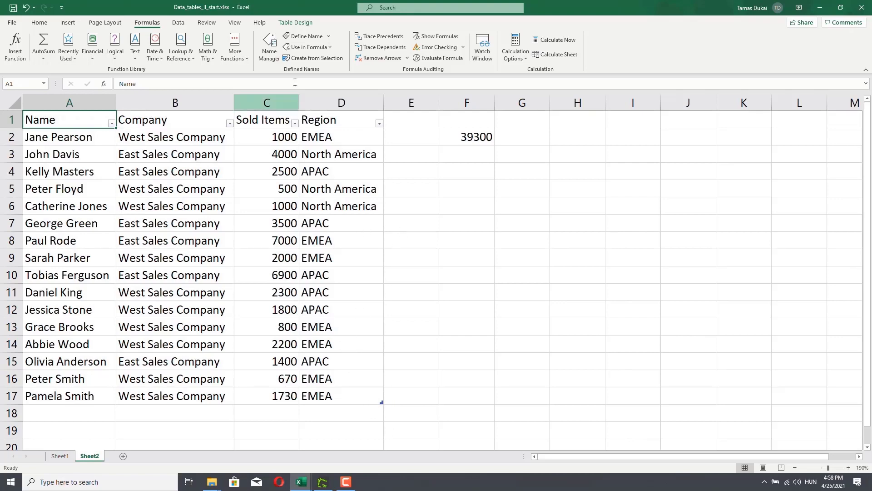
{"action": "left_click", "coordinate": [297, 22]}
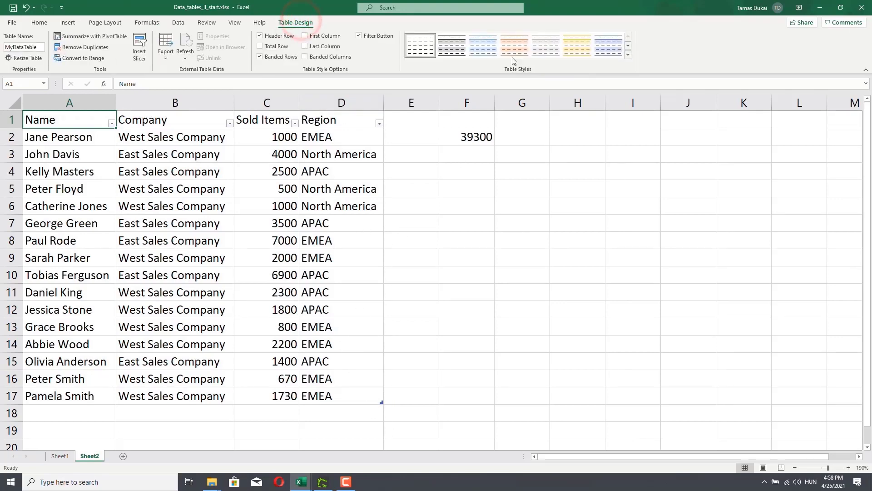
{"action": "left_click", "coordinate": [627, 54]}
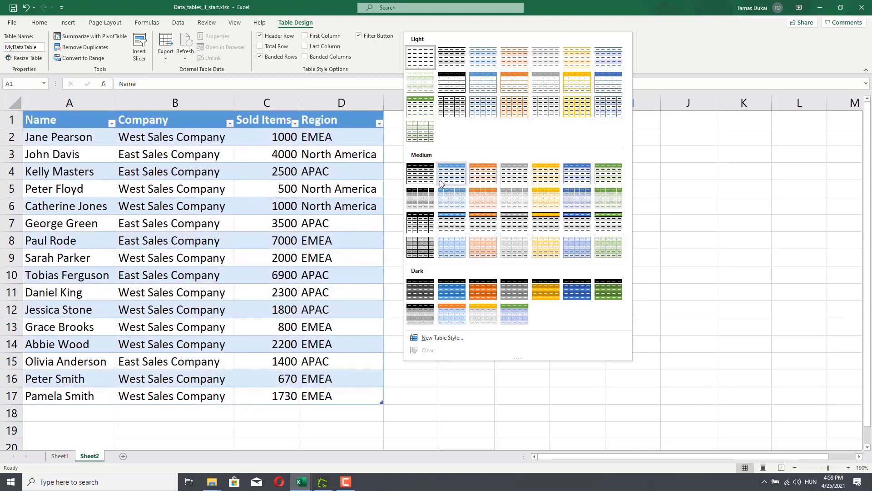
{"action": "left_click", "coordinate": [577, 179]}
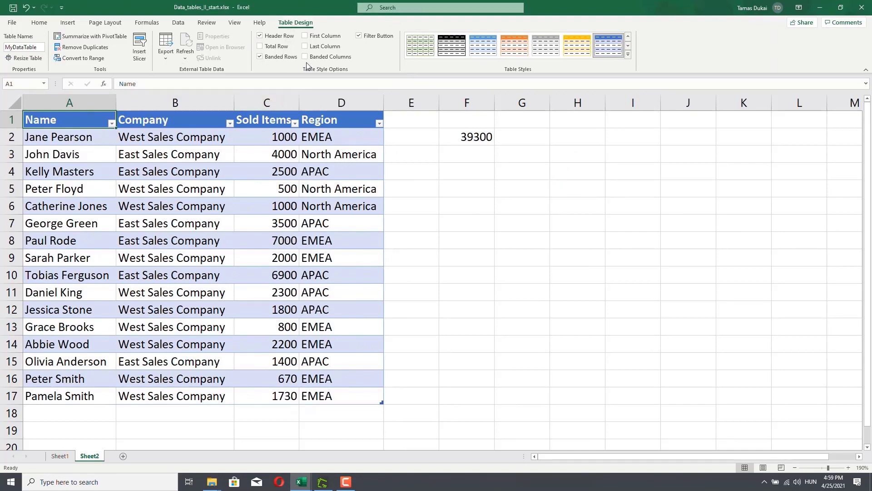
- Turn the table's banded rows off and back on, and try banded columns before switching them off again
{"action": "left_click", "coordinate": [259, 57]}
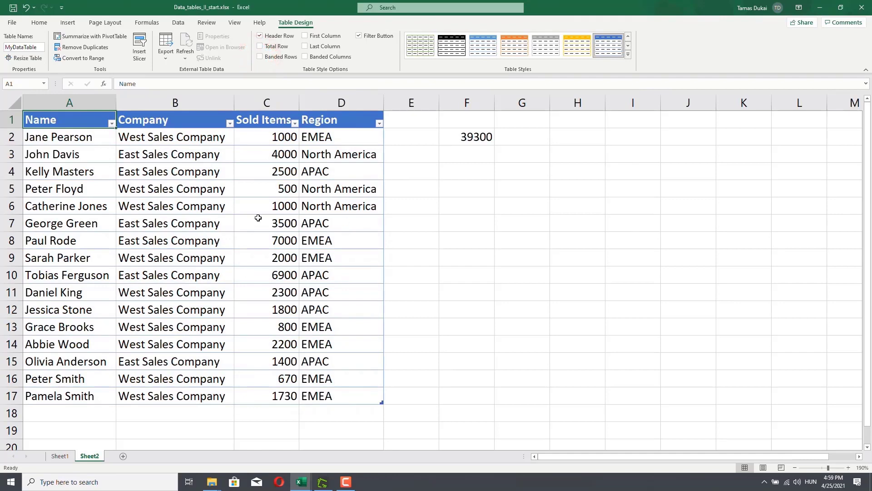
{"action": "left_click", "coordinate": [260, 57]}
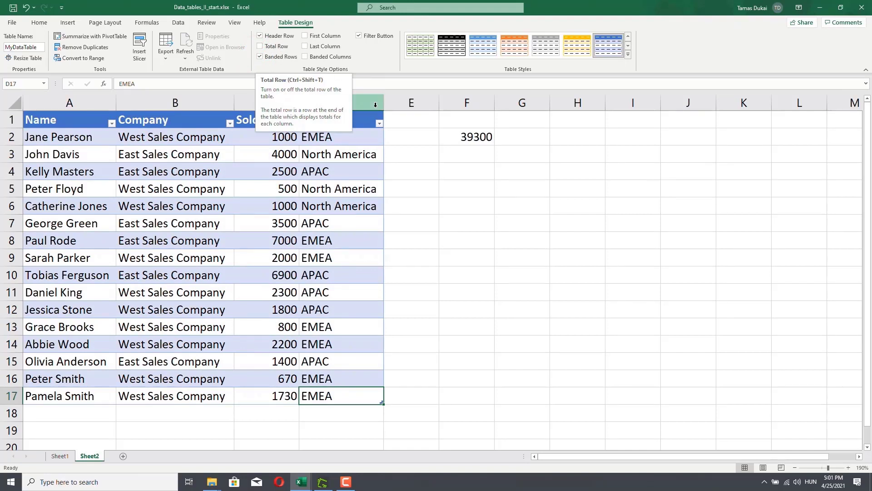
{"action": "left_click", "coordinate": [305, 58]}
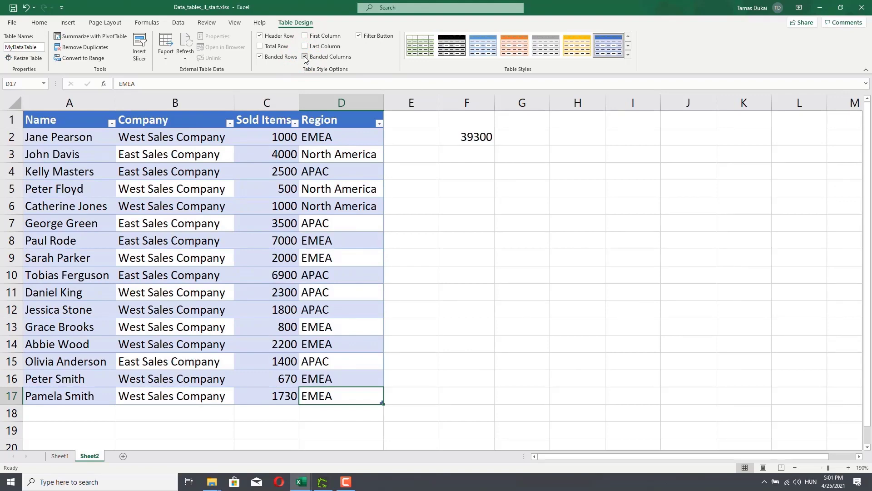
{"action": "left_click", "coordinate": [304, 57]}
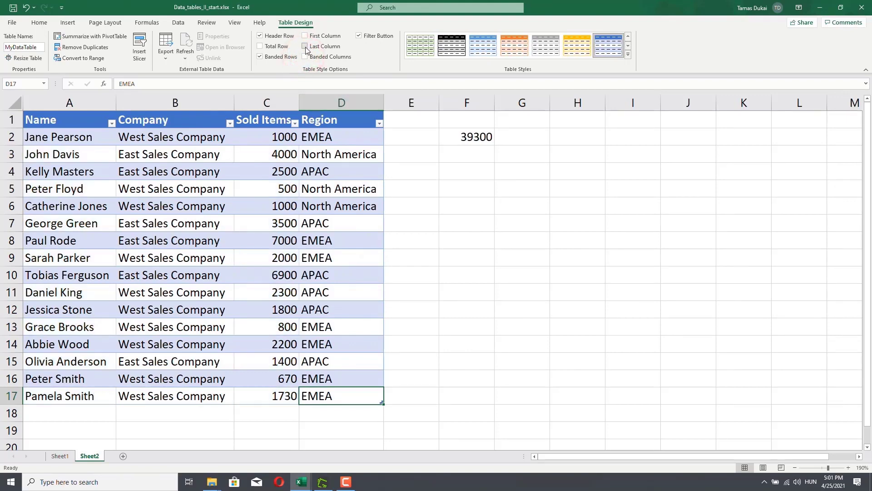
- Try the Last Column and First Column emphasis on the table and remove both
{"action": "left_click", "coordinate": [305, 47]}
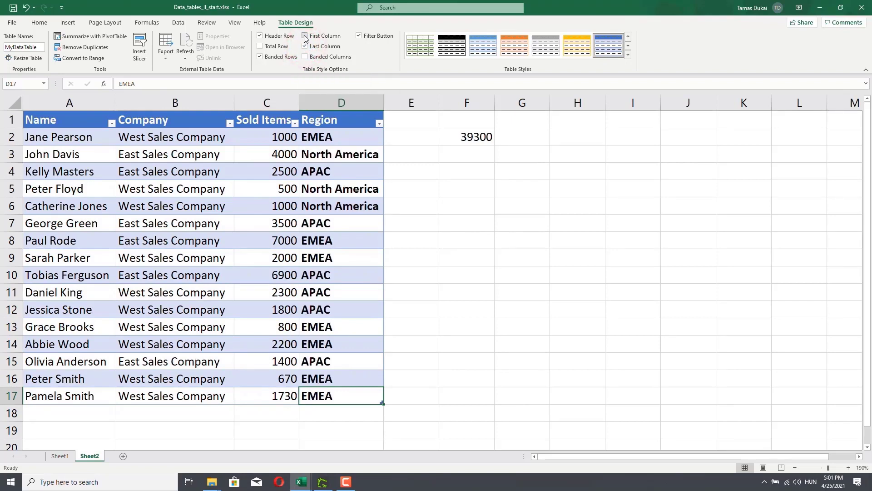
{"action": "left_click", "coordinate": [304, 37]}
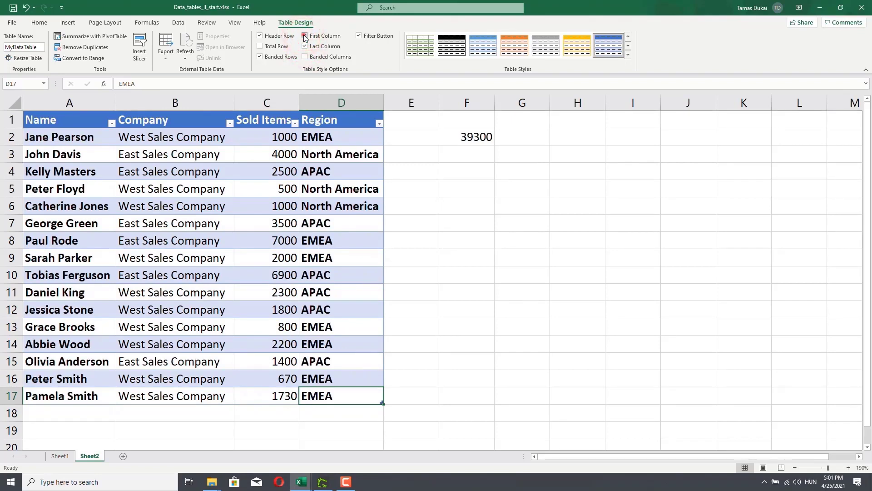
{"action": "left_click", "coordinate": [305, 36]}
{"action": "left_click", "coordinate": [305, 47]}
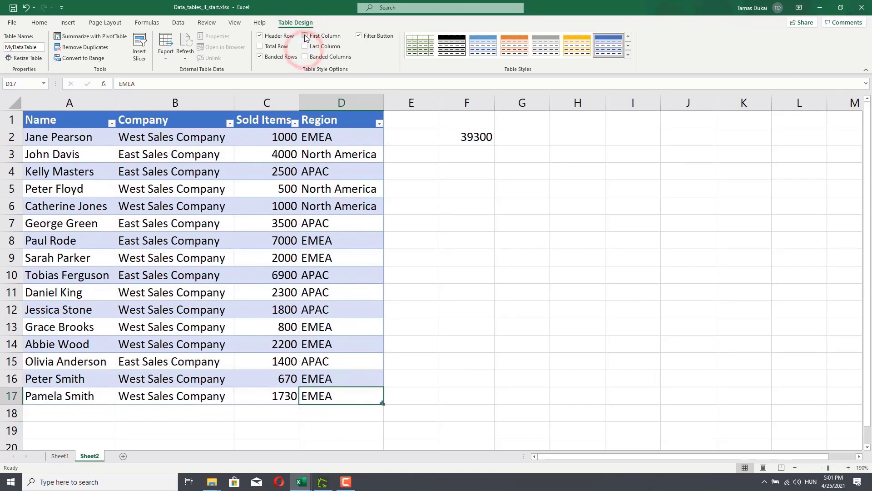
- Enable First Column emphasis for the table and compare the name in A2 with the related data in B2:D2
{"action": "left_click", "coordinate": [305, 37]}
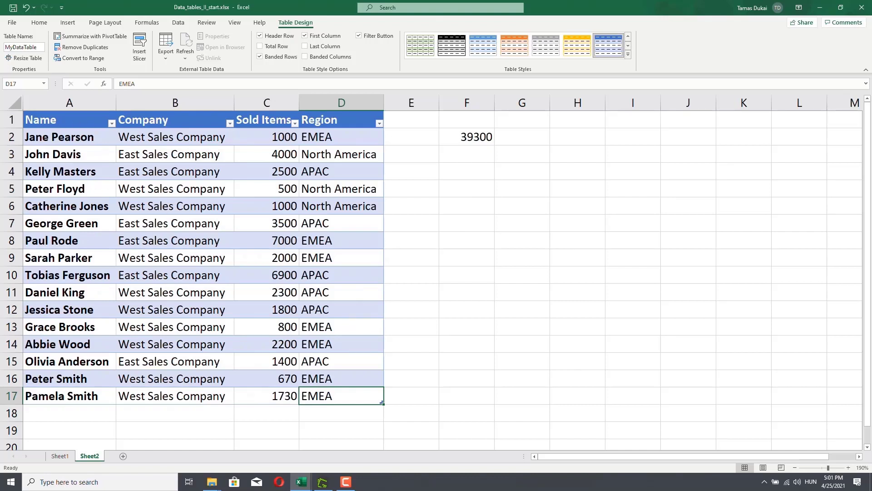
{"action": "left_click", "coordinate": [144, 137]}
{"action": "left_click_drag", "start_coordinate": [233, 136], "coordinate": [341, 137]}
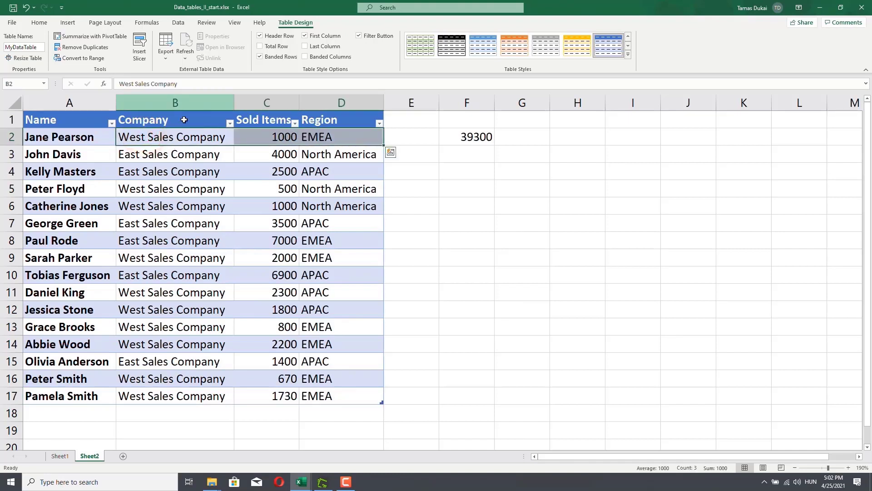
{"action": "left_click", "coordinate": [66, 136]}
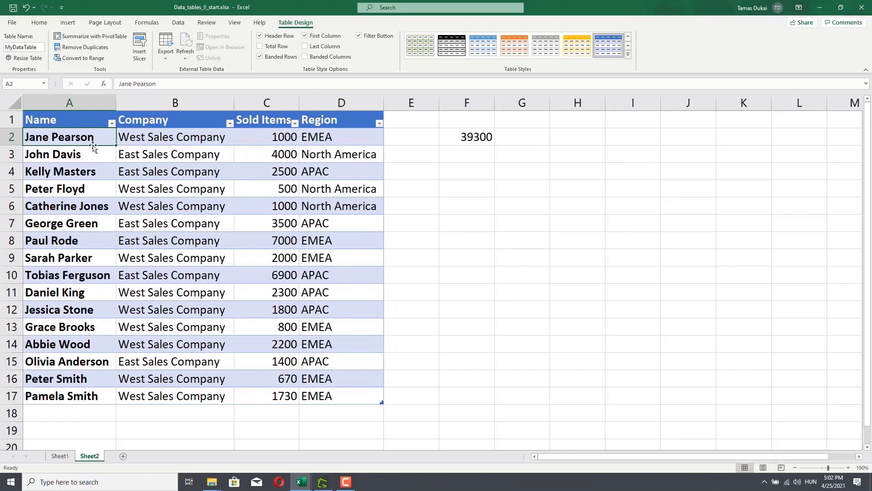
- Switch the table's header filter buttons off and back on, and view the workbook's list of defined names
{"action": "left_click", "coordinate": [358, 37]}
{"action": "left_click", "coordinate": [358, 36]}
{"action": "left_click", "coordinate": [43, 83]}
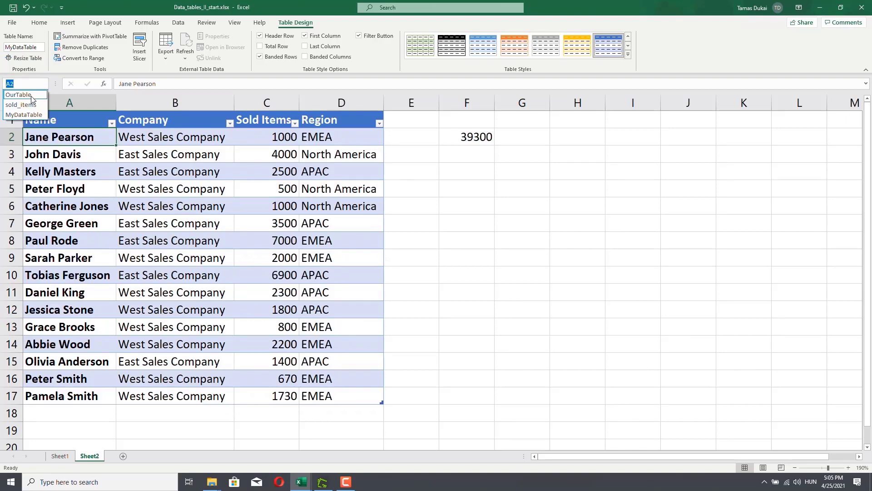
{"action": "left_click", "coordinate": [70, 138]}
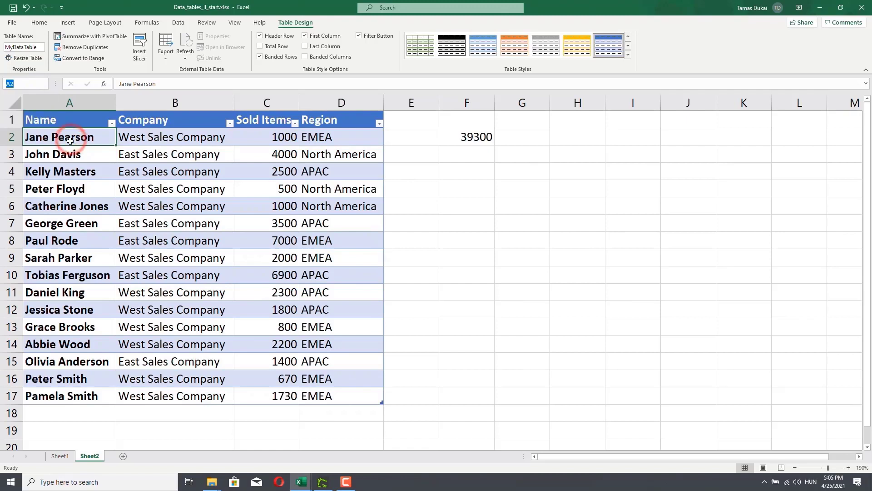